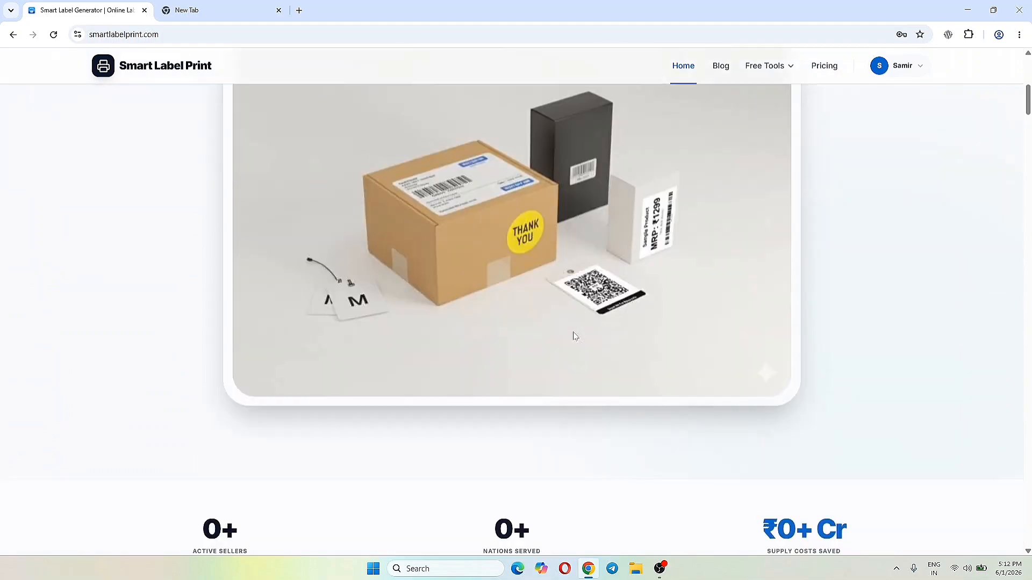
# - Browse the Smart Label Print home page to the AI Label Studio section and launch the free studio
pyautogui.scroll(-15, 574, 336)
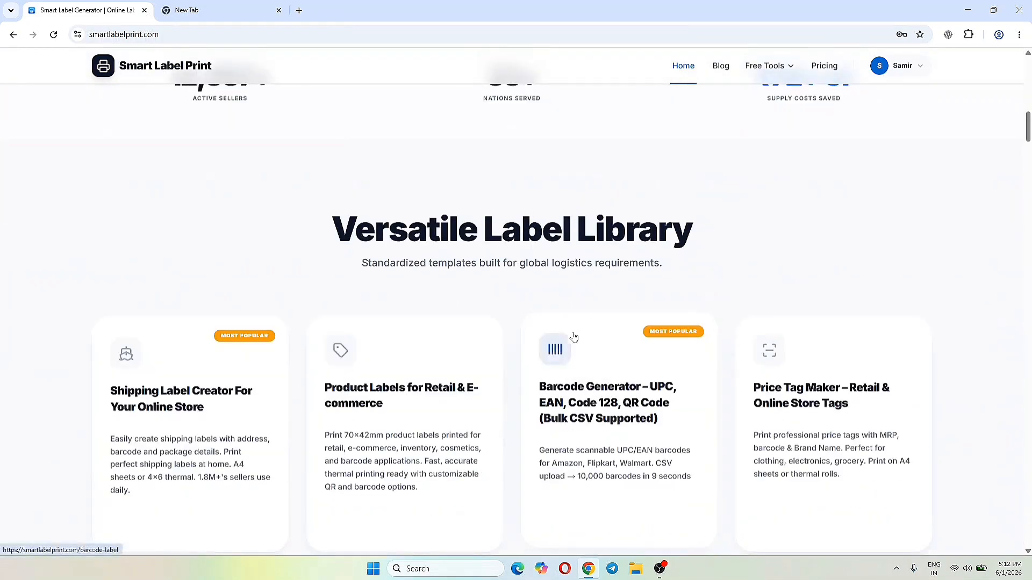
pyautogui.scroll(-10, 574, 336)
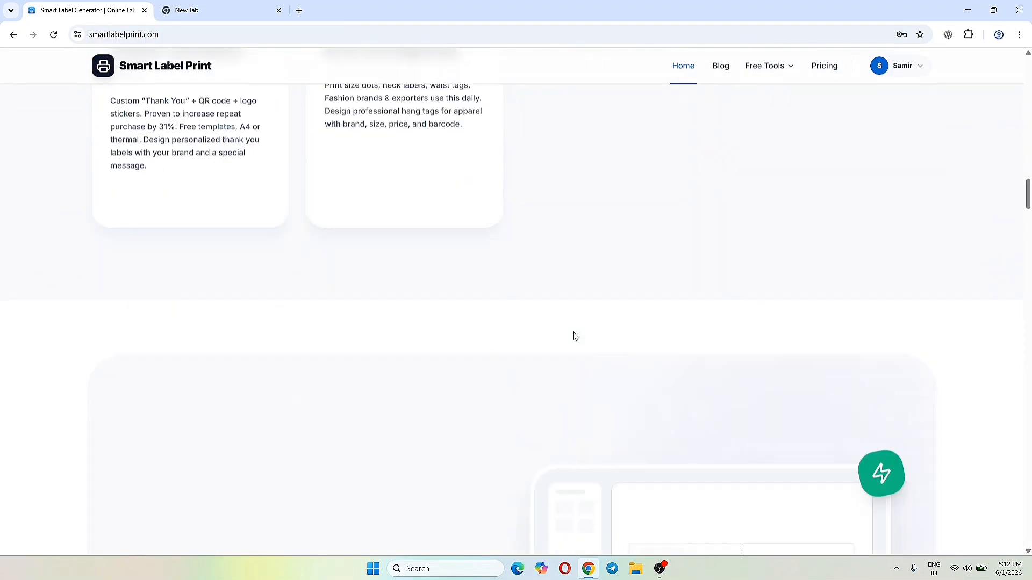
pyautogui.scroll(-2, 574, 337)
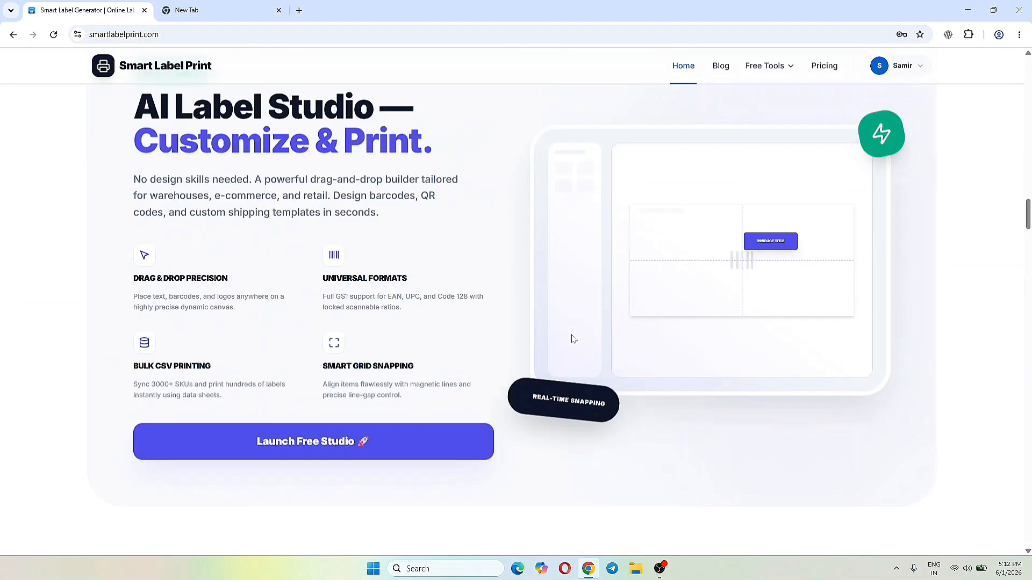
pyautogui.click(311, 451)
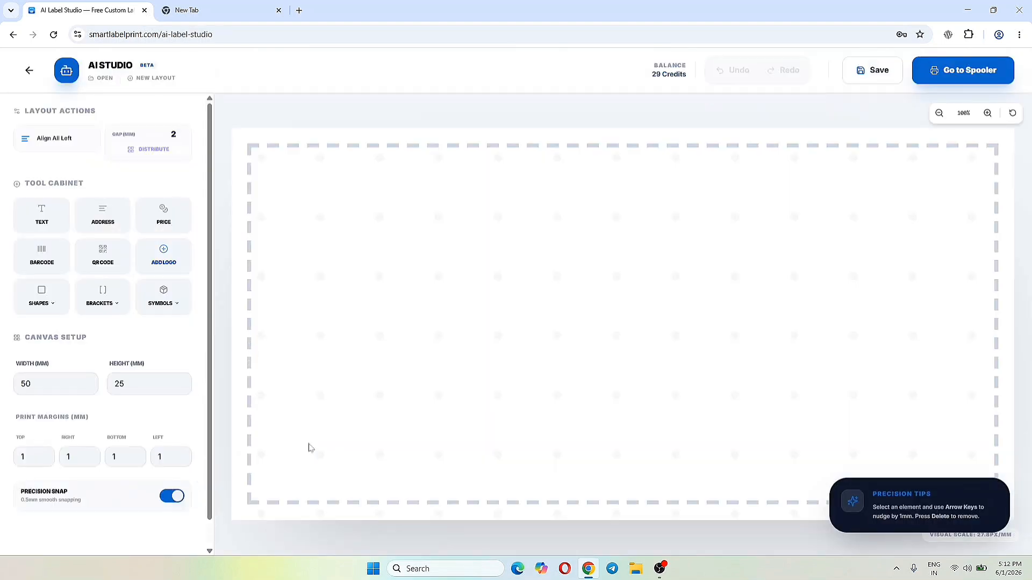
# - Review the canvas setup fields for the label's width and height
pyautogui.scroll(-1, 146, 346)
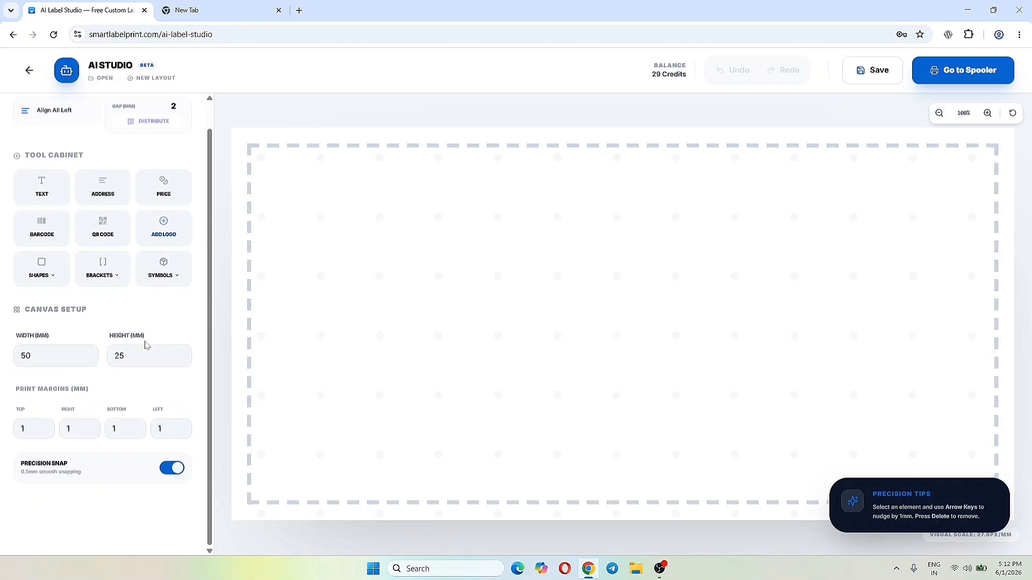
pyautogui.click(49, 356)
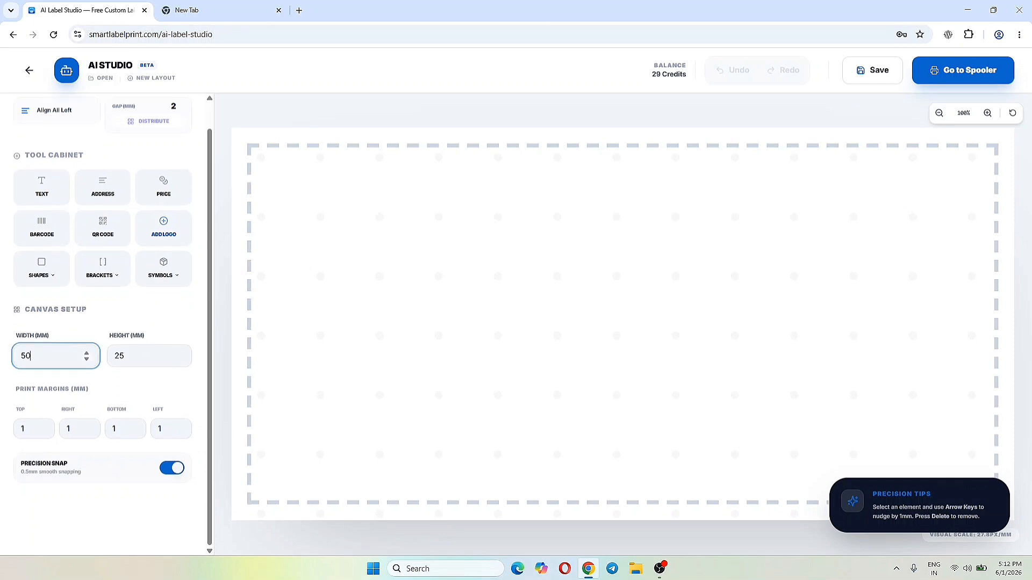
pyautogui.click(135, 357)
pyautogui.click(49, 356)
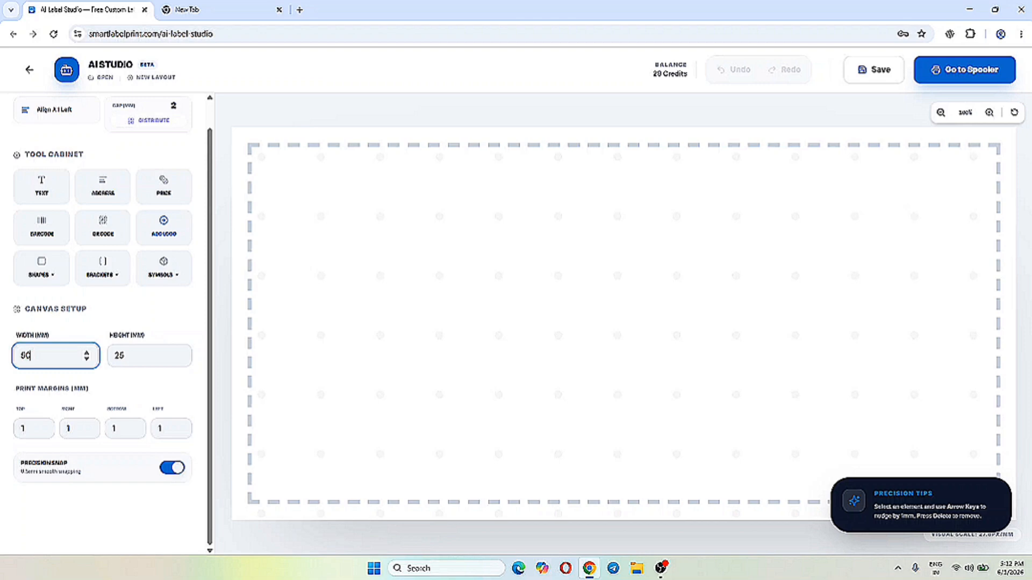
pyautogui.moveTo(32, 356); pyautogui.dragTo(3, 364)
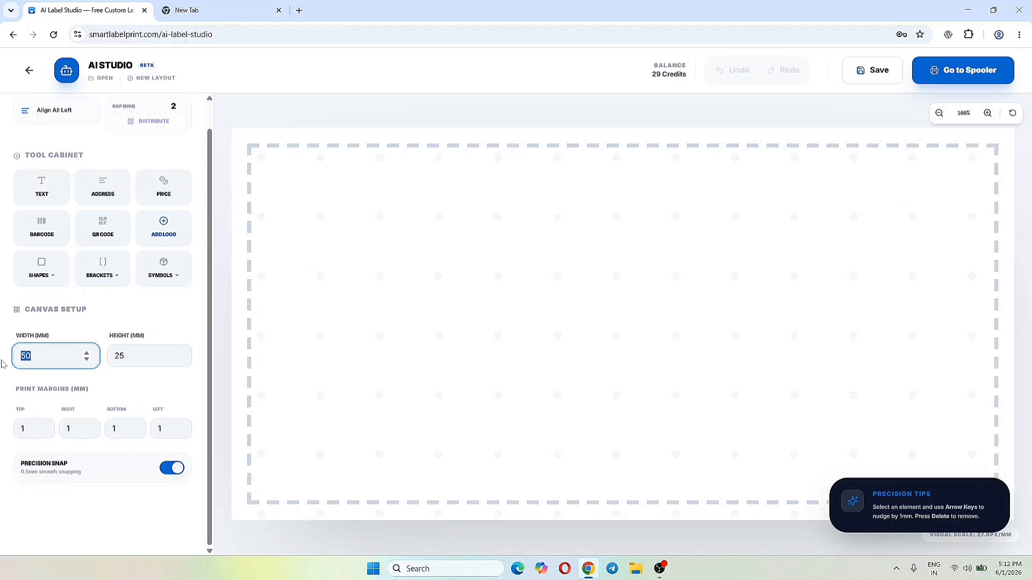
pyautogui.click(125, 357)
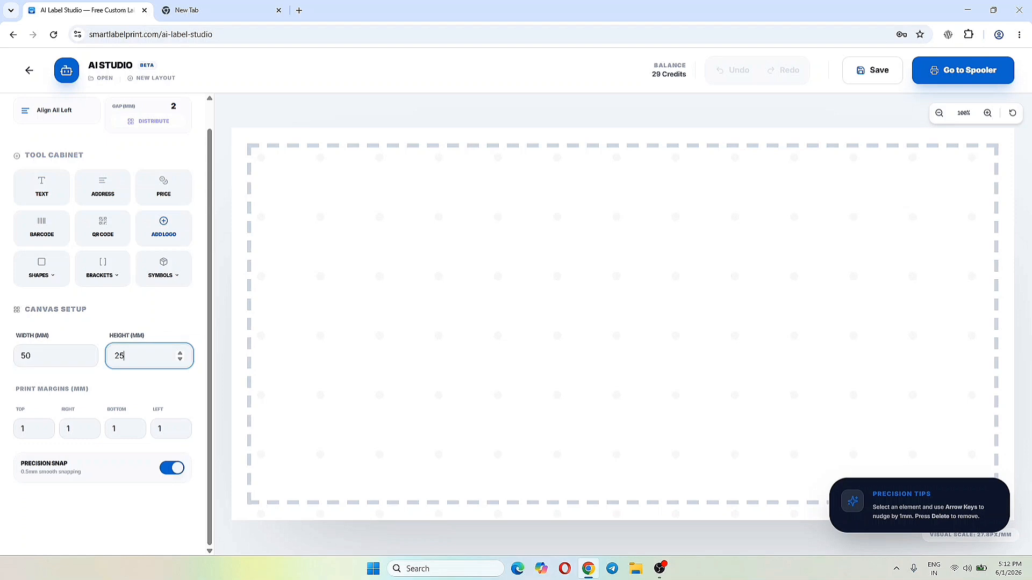
pyautogui.scroll(1, 138, 310)
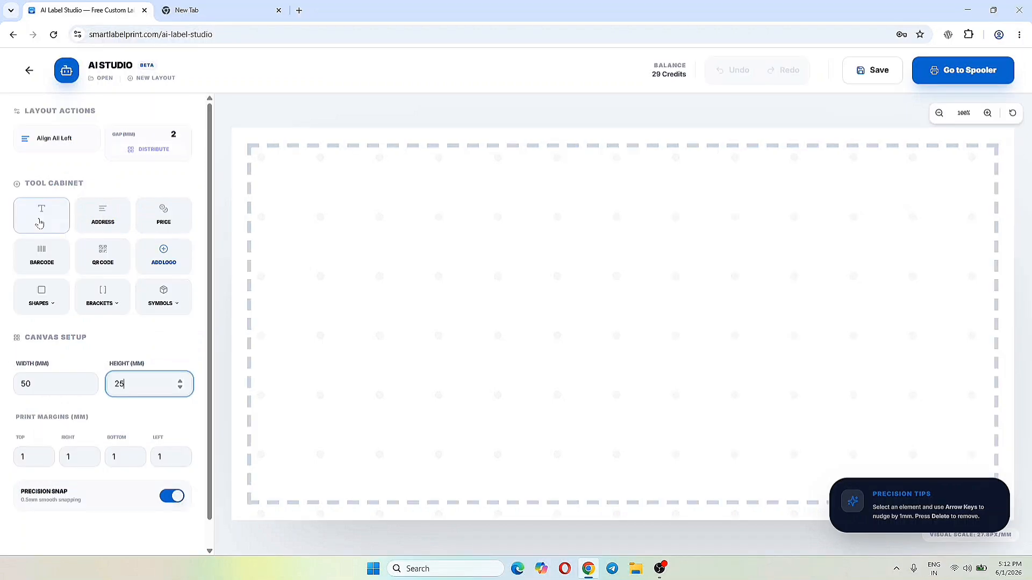
# - Add a text element to the label and position it near the label's upper edge, inside the print margin
pyautogui.click(46, 223)
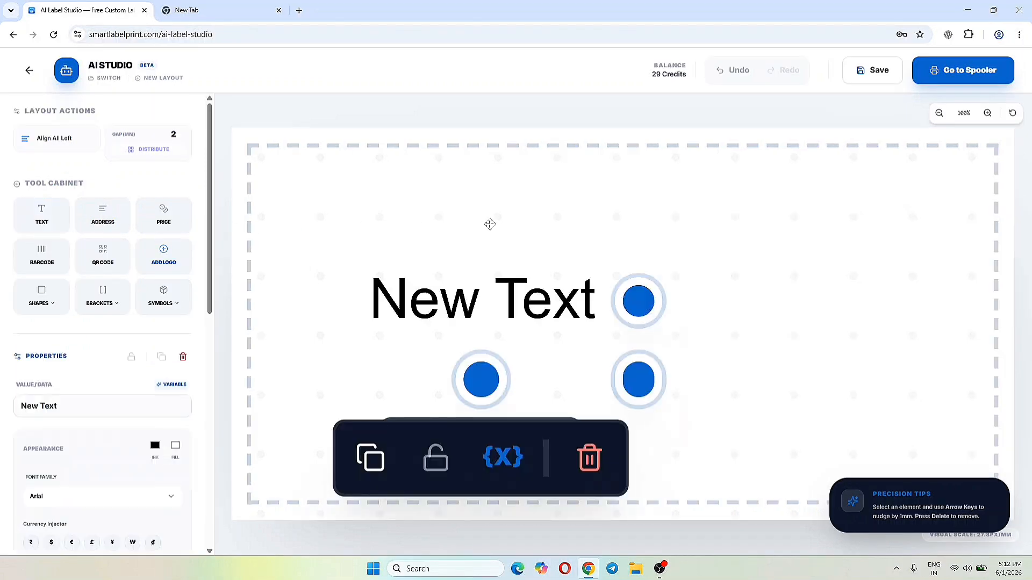
pyautogui.moveTo(520, 275)
pyautogui.mouseDown()
pyautogui.moveTo(499, 281)
pyautogui.moveTo(515, 280)
pyautogui.moveTo(507, 285)
pyautogui.mouseUp()
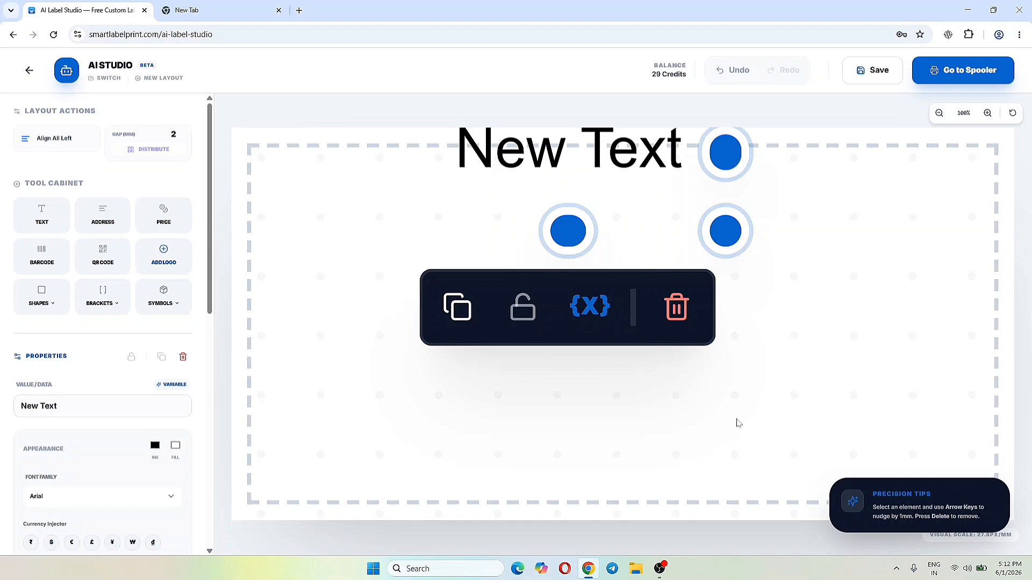
pyautogui.press('Down')
pyautogui.press('Right')
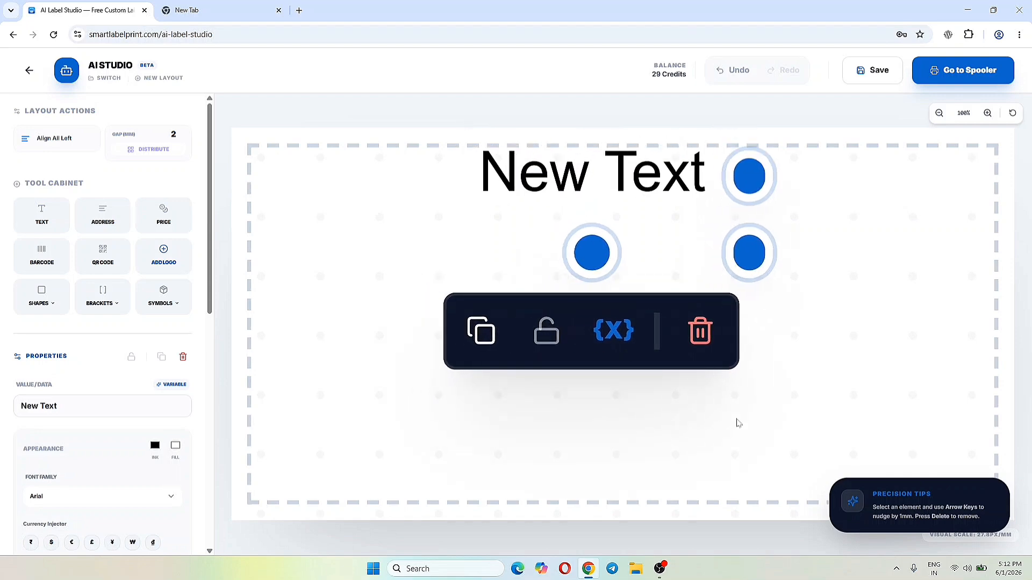
pyautogui.press('Down')
pyautogui.press('Down')
pyautogui.press('Up')
pyautogui.press('Down')
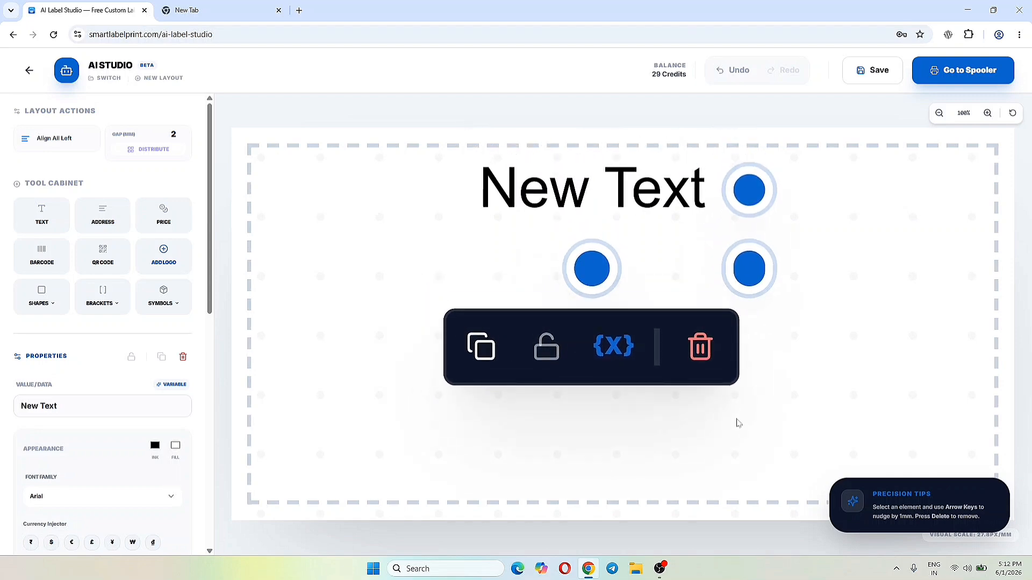
# - Replace the placeholder text with "Cooler" and keep the element selected
pyautogui.doubleClick(647, 187)
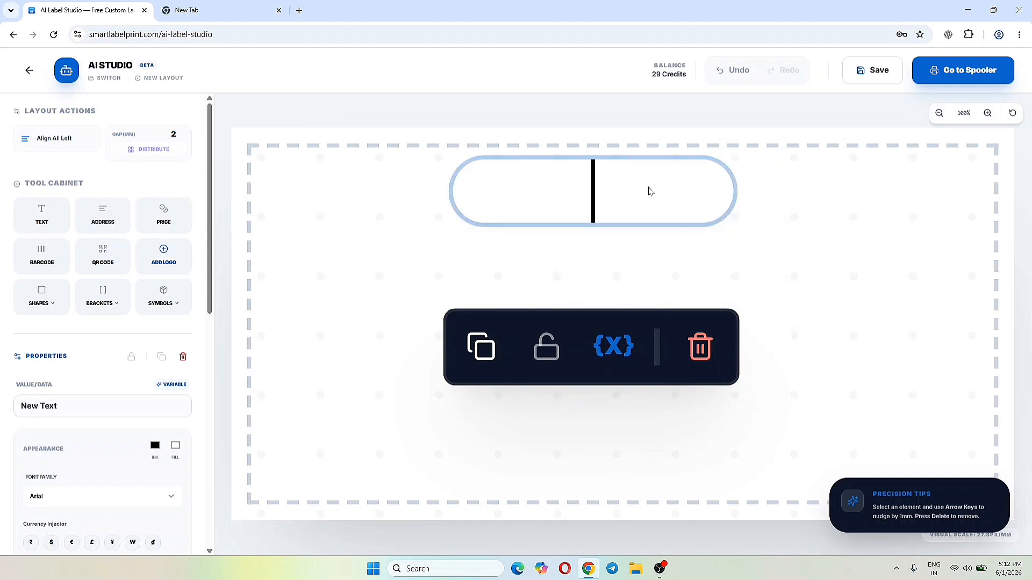
pyautogui.write('Cooler')
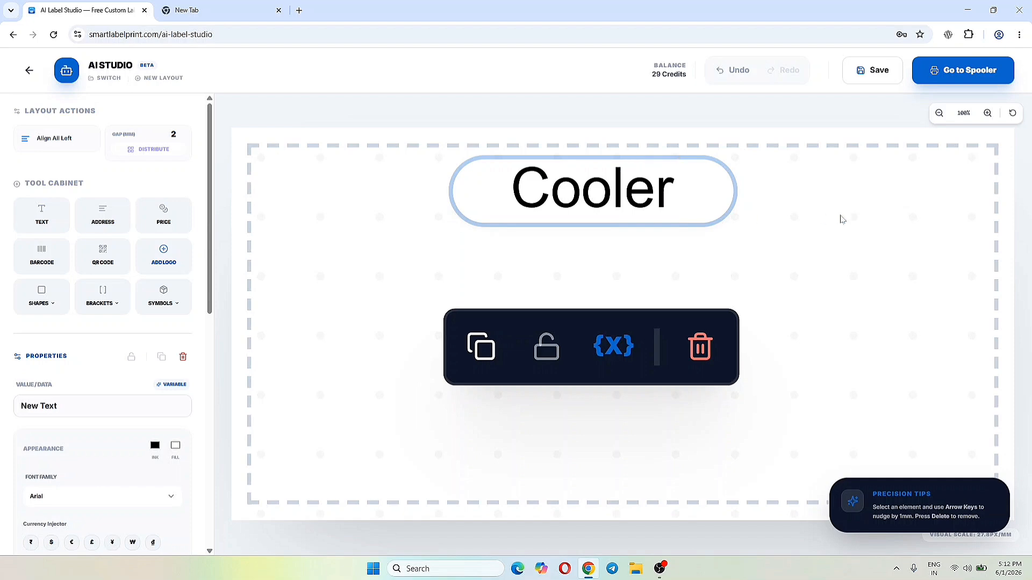
pyautogui.click(844, 209)
pyautogui.click(636, 191)
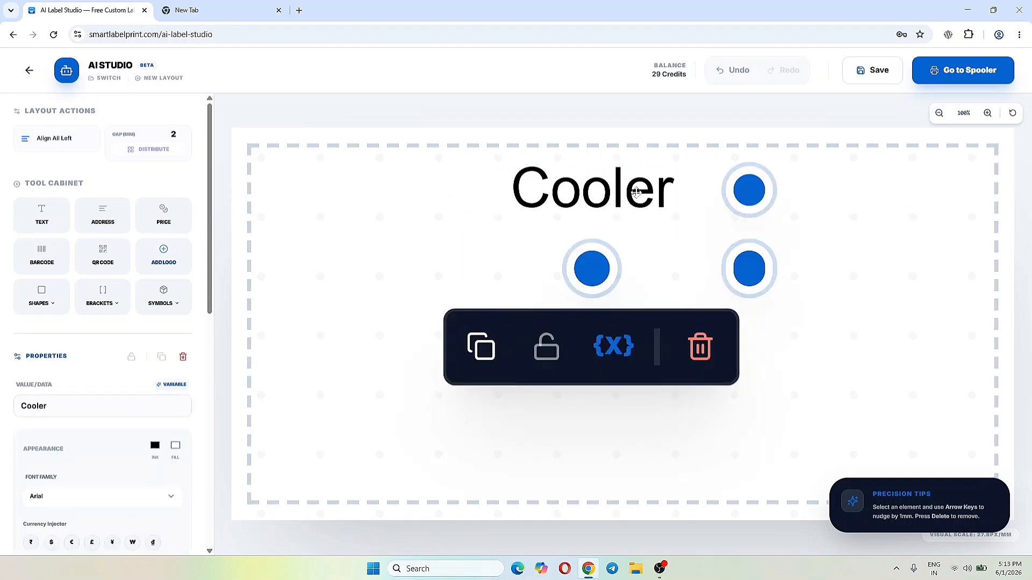
# - Colour the Cooler text red and give its box a light grey fill (RGB 245, 244, 244)
pyautogui.scroll(-2, 119, 374)
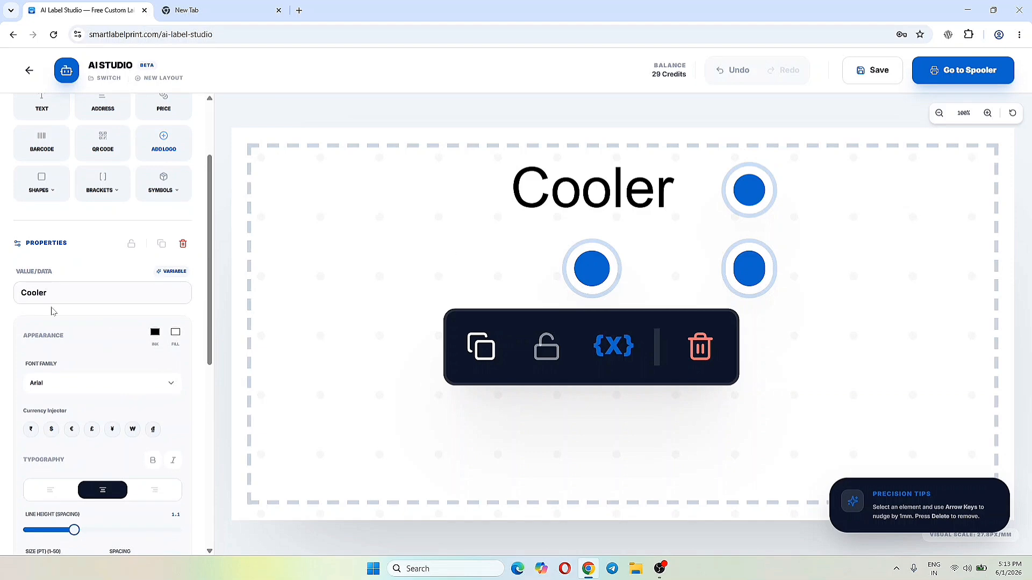
pyautogui.scroll(-2, 53, 311)
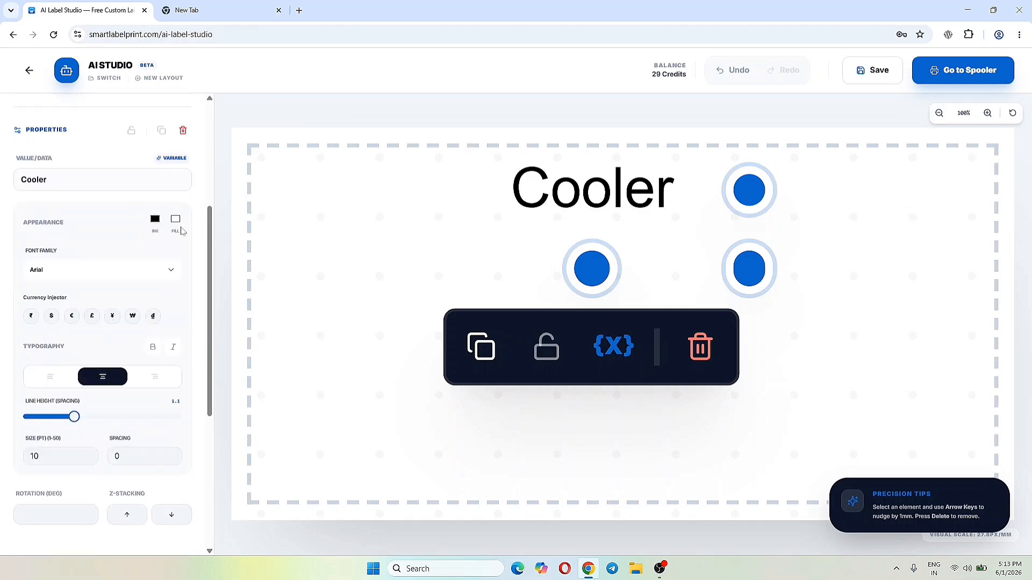
pyautogui.click(176, 224)
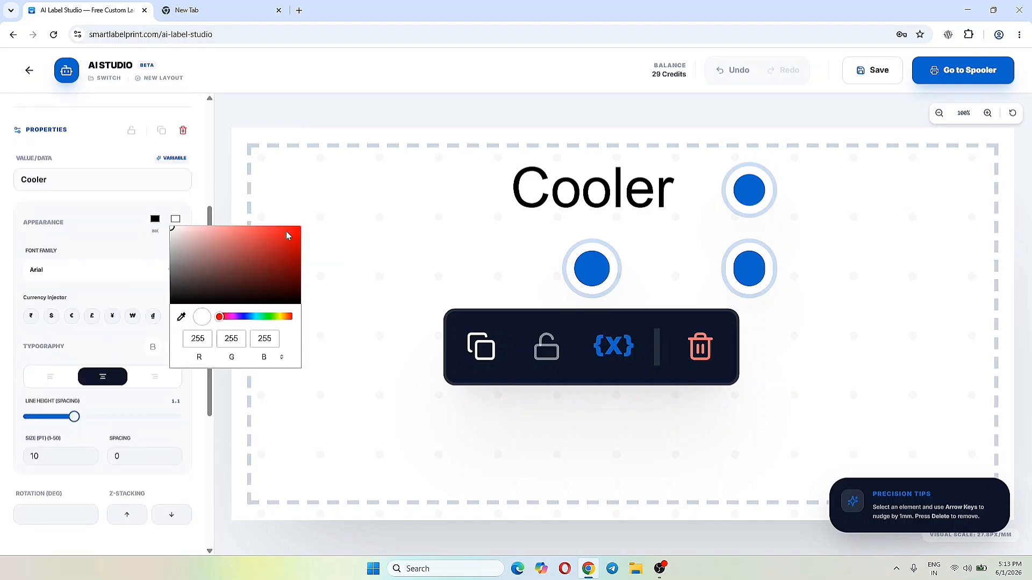
pyautogui.click(286, 233)
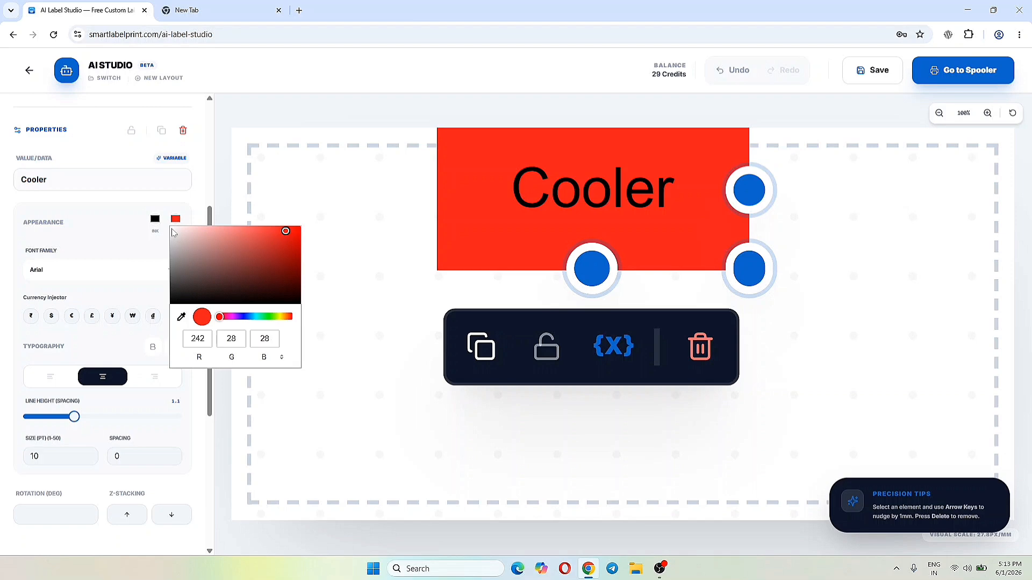
pyautogui.click(173, 232)
pyautogui.click(155, 219)
pyautogui.click(263, 256)
pyautogui.click(175, 219)
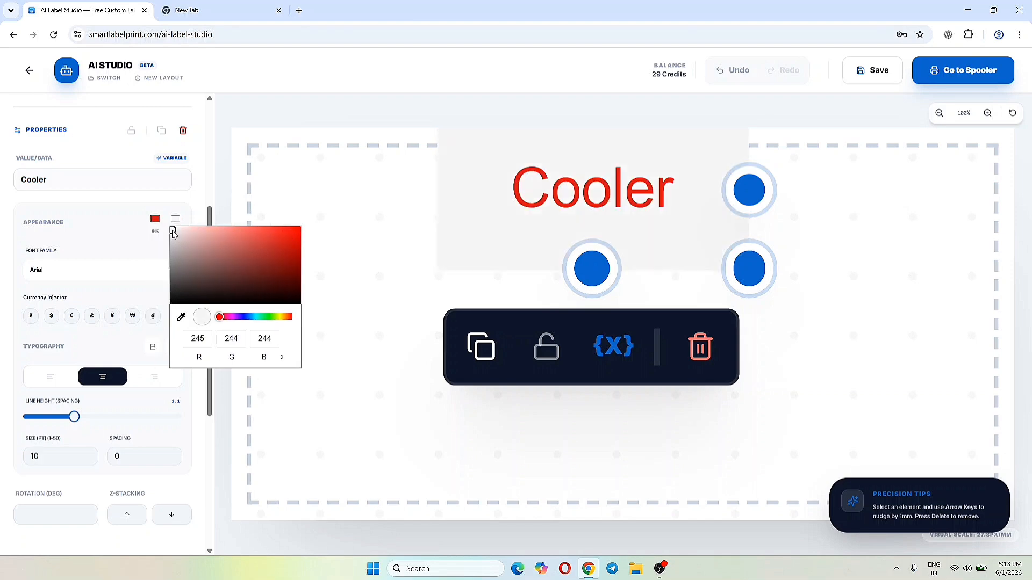
pyautogui.click(543, 222)
# - Reduce the height of the Cooler text box and move it up to the label's upper margin
pyautogui.moveTo(568, 194); pyautogui.dragTo(568, 204)
pyautogui.moveTo(591, 347); pyautogui.dragTo(592, 336)
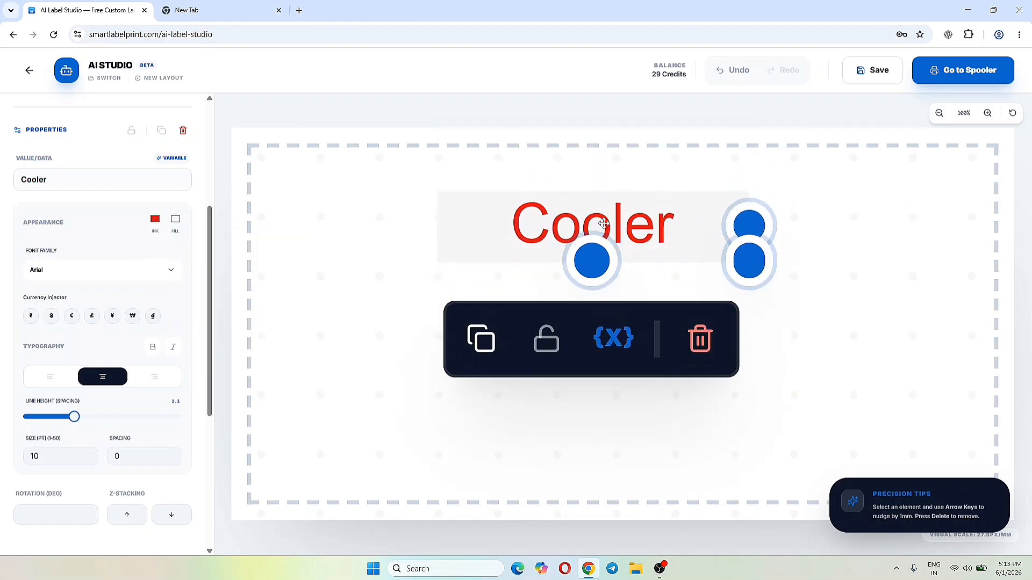
pyautogui.moveTo(598, 223); pyautogui.dragTo(599, 217)
# - Try Courier New on the Cooler text and settle on Helvetica as its font
pyautogui.click(109, 280)
pyautogui.click(116, 325)
pyautogui.click(119, 280)
pyautogui.click(111, 410)
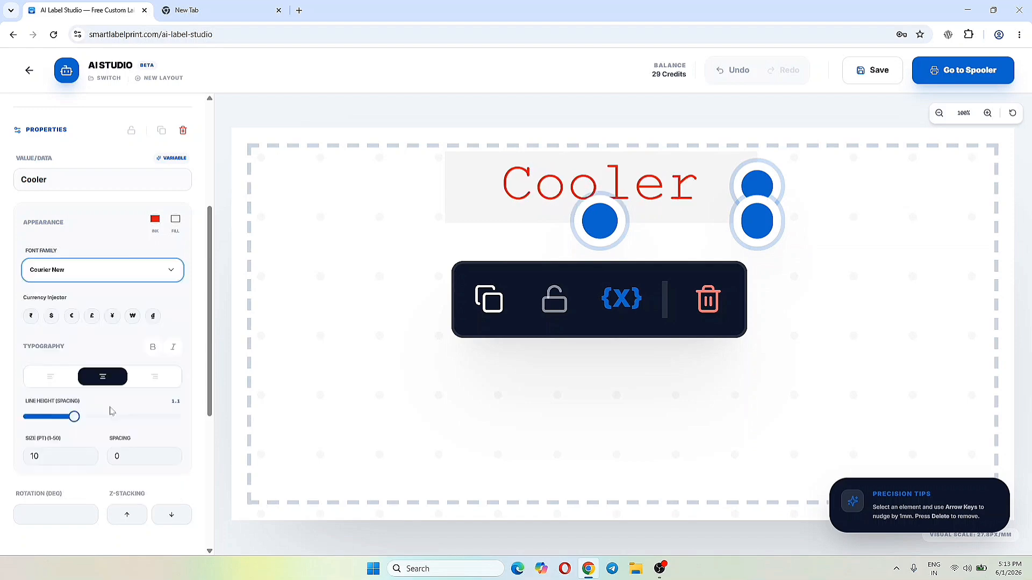
pyautogui.click(115, 272)
pyautogui.click(124, 361)
# - Try left and right alignment on the Cooler text, return it to centre alignment and deselect it
pyautogui.scroll(-2, 124, 360)
pyautogui.click(50, 264)
pyautogui.click(158, 268)
pyautogui.click(103, 264)
pyautogui.scroll(6, 79, 359)
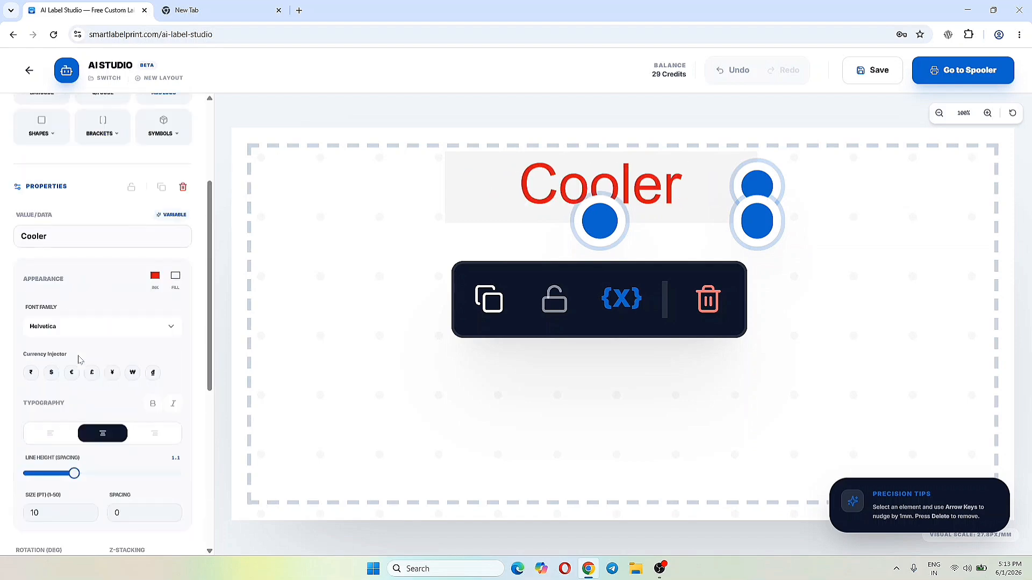
pyautogui.click(812, 302)
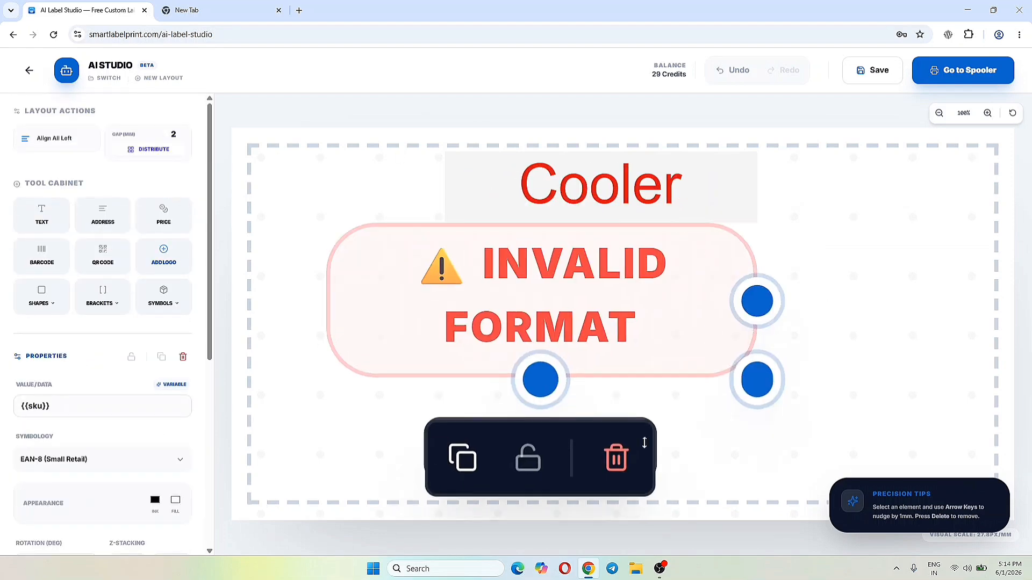
# - Centre the barcode element in the lower half of the label and the Cooler text above it
pyautogui.moveTo(566, 246); pyautogui.dragTo(629, 326)
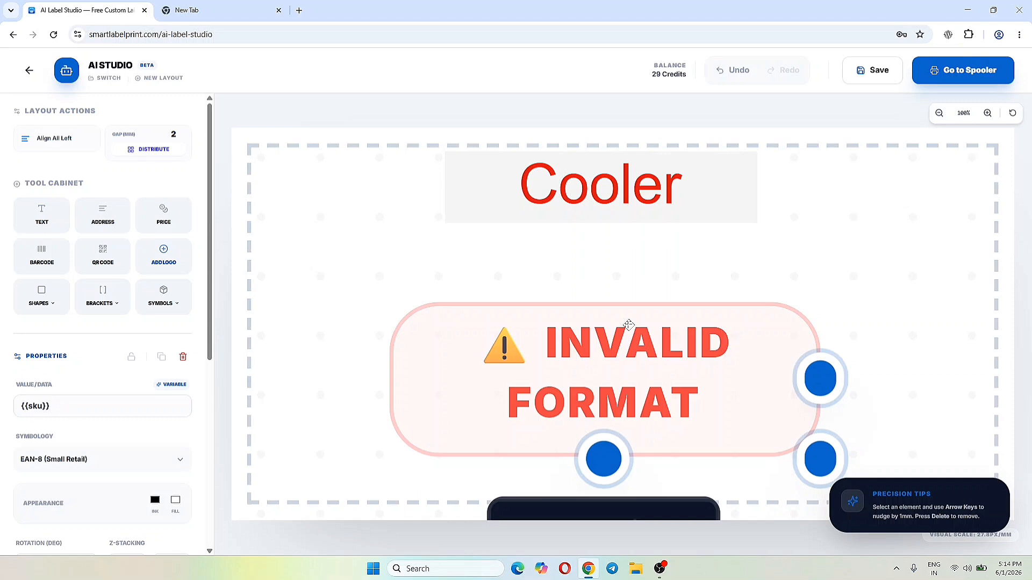
pyautogui.moveTo(624, 361)
pyautogui.mouseDown()
pyautogui.moveTo(576, 362)
pyautogui.moveTo(626, 362)
pyautogui.mouseUp()
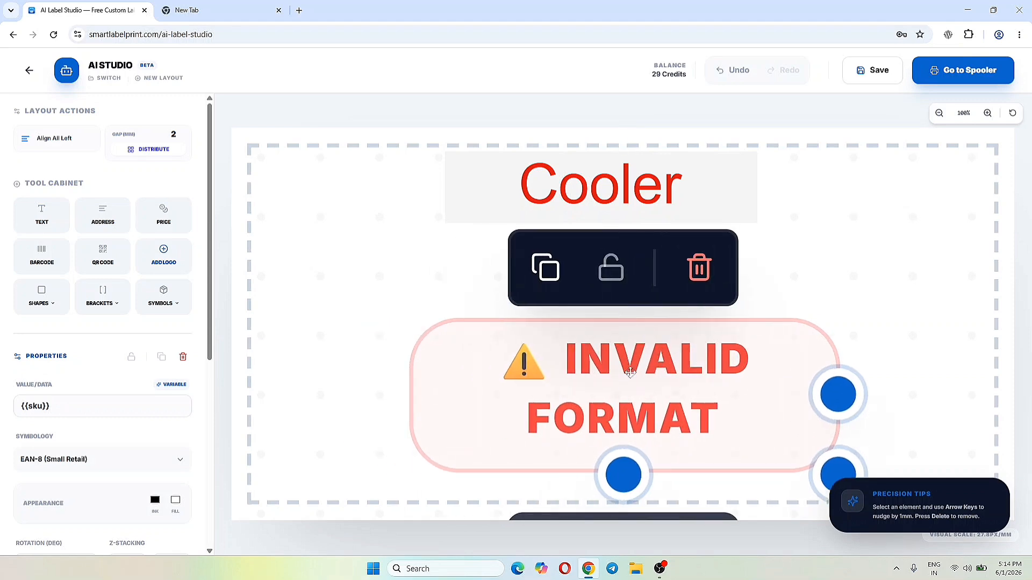
pyautogui.moveTo(605, 194)
pyautogui.mouseDown()
pyautogui.moveTo(636, 195)
pyautogui.moveTo(601, 200)
pyautogui.mouseUp()
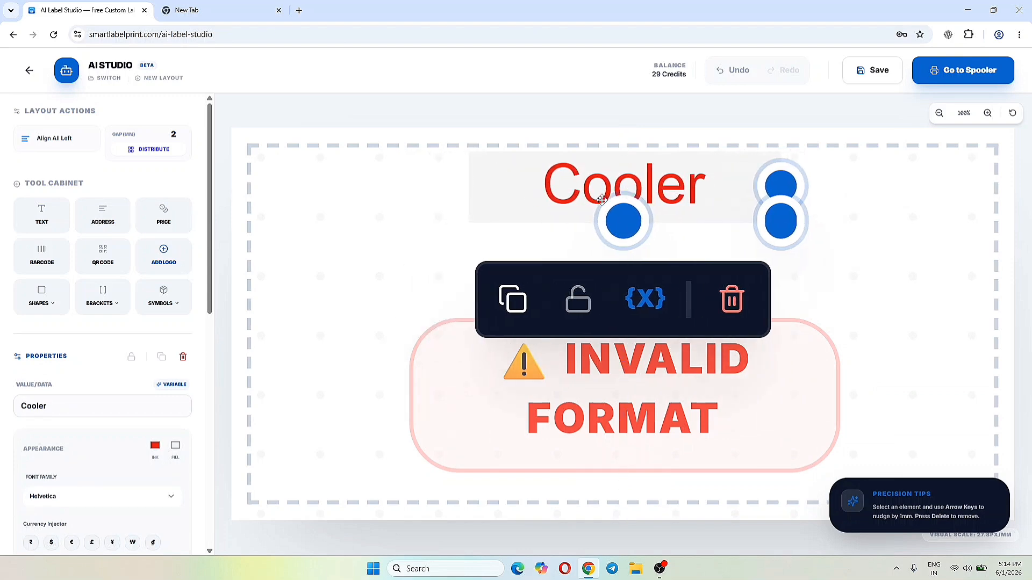
pyautogui.press('Down')
pyautogui.press('Down')
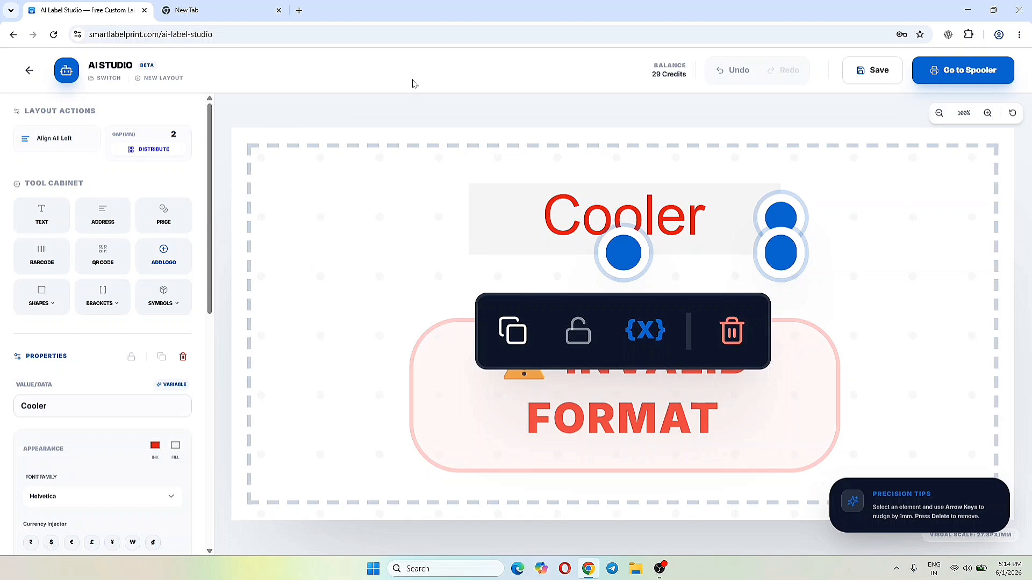
pyautogui.click(414, 110)
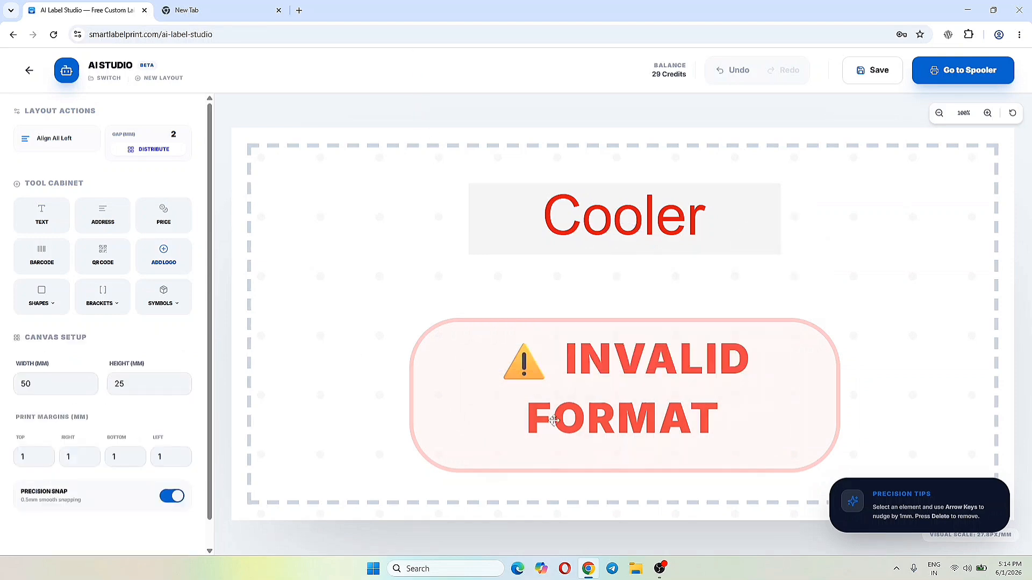
# - Replace the EAN-8 barcode's data value with 12345670
pyautogui.click(549, 402)
pyautogui.moveTo(72, 407); pyautogui.dragTo(2, 408)
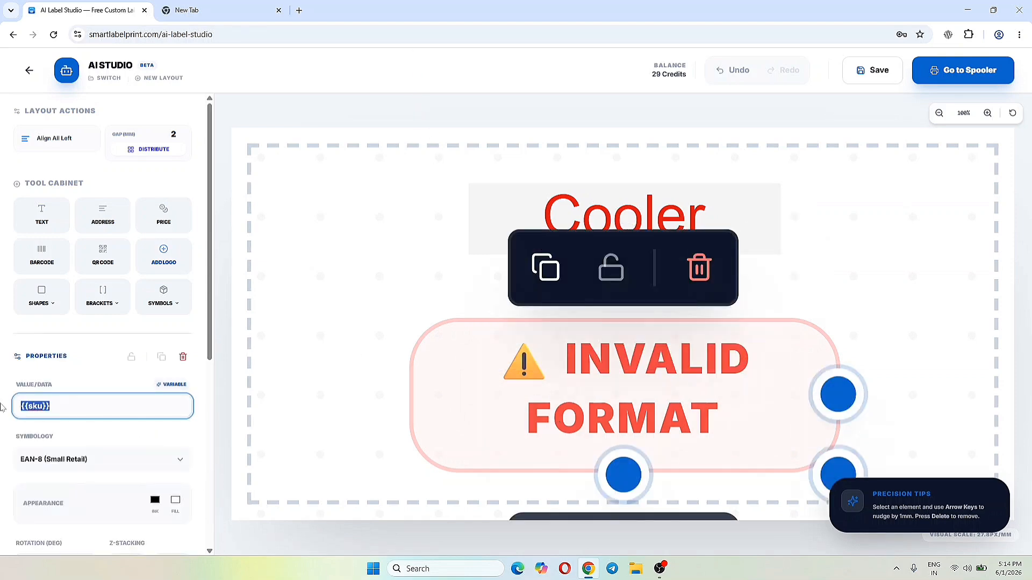
pyautogui.write('12345670')
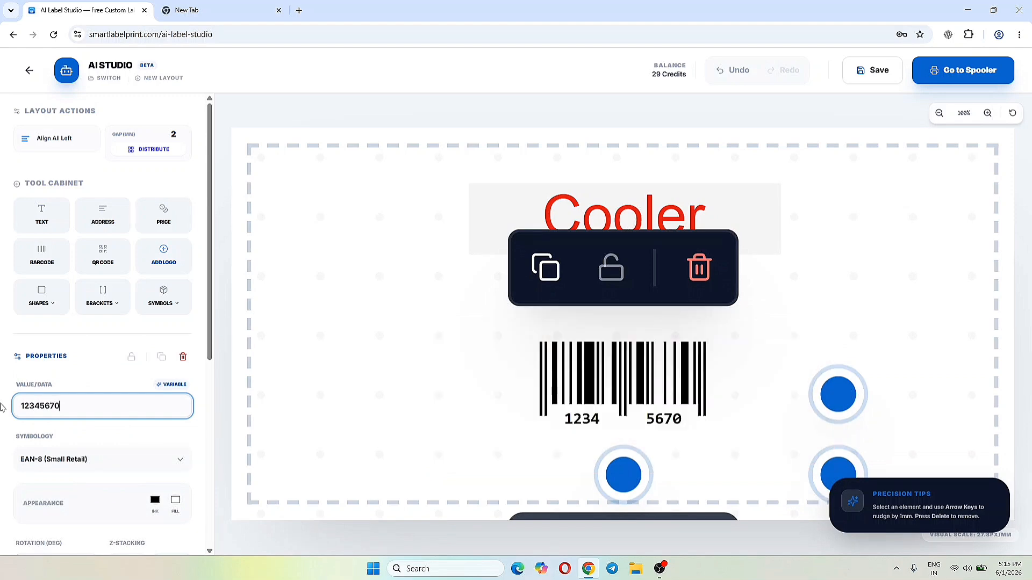
pyautogui.click(444, 373)
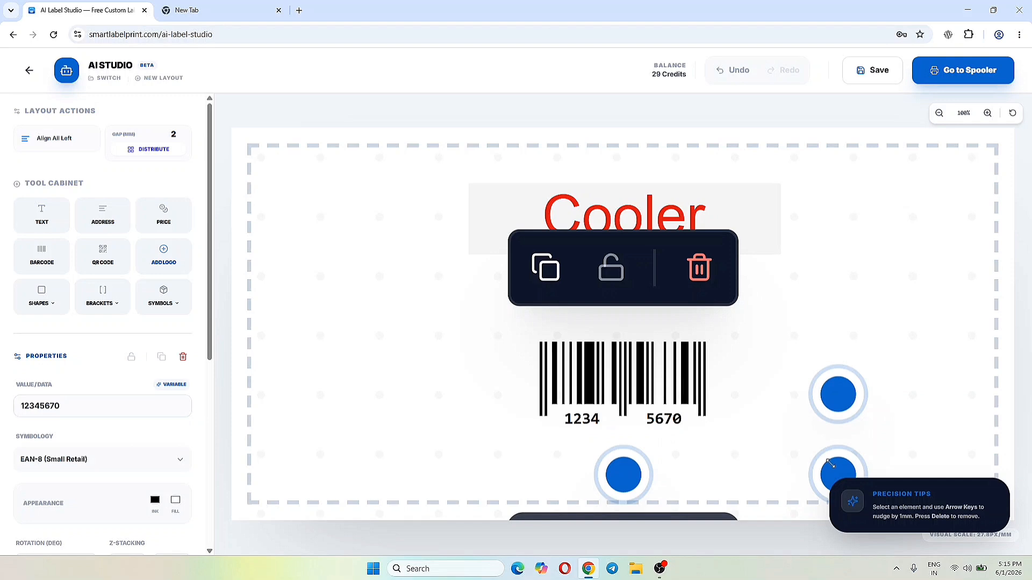
# - Enlarge the EAN-8 barcode, centre it beneath the Cooler text and deselect it
pyautogui.moveTo(830, 464); pyautogui.dragTo(837, 463)
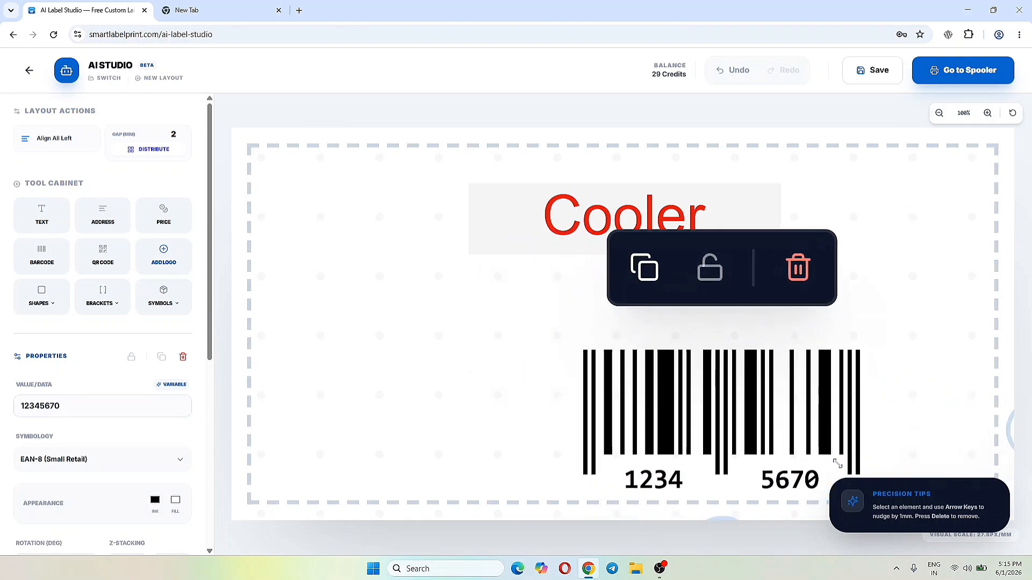
pyautogui.moveTo(790, 433); pyautogui.dragTo(787, 432)
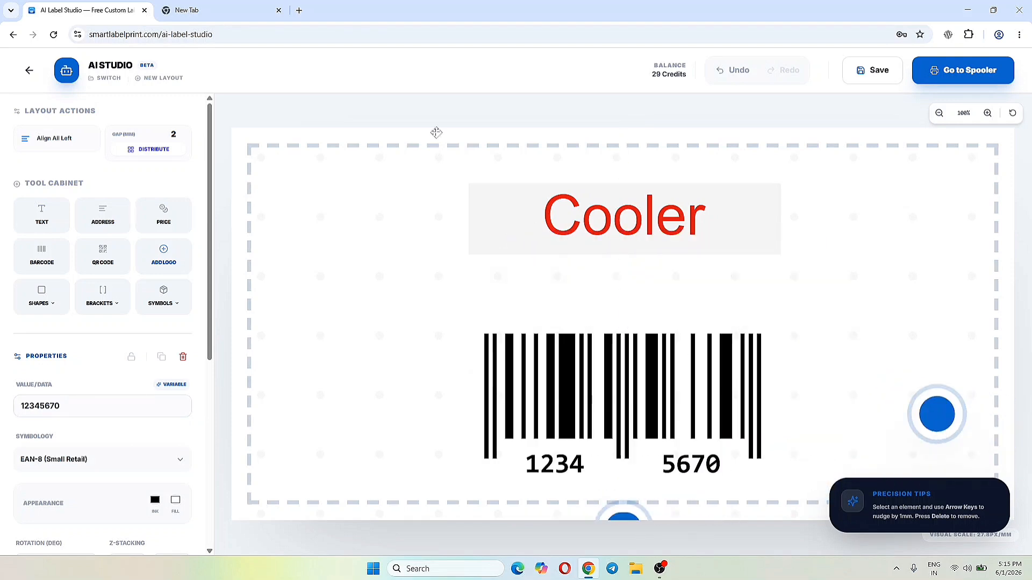
pyautogui.click(376, 113)
# - Change the Cooler text's ink colour from red to near-black, RGB 4, 1, 1
pyautogui.click(591, 210)
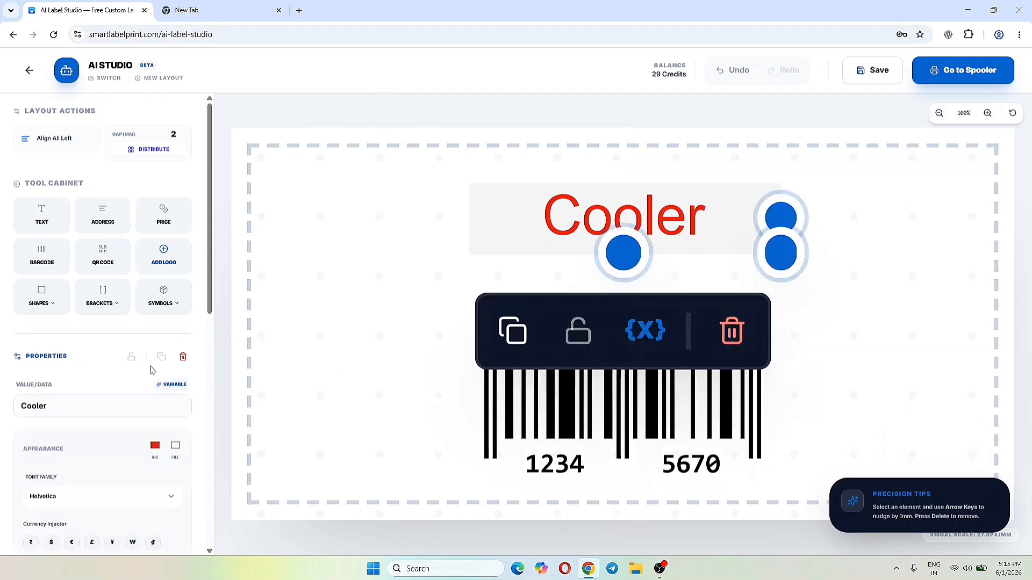
pyautogui.click(153, 448)
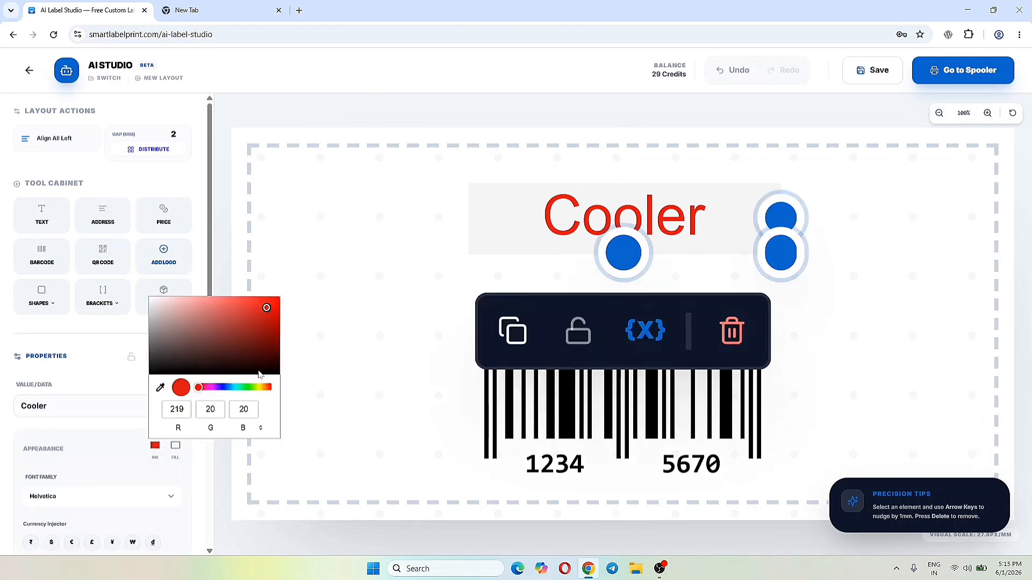
pyautogui.click(274, 376)
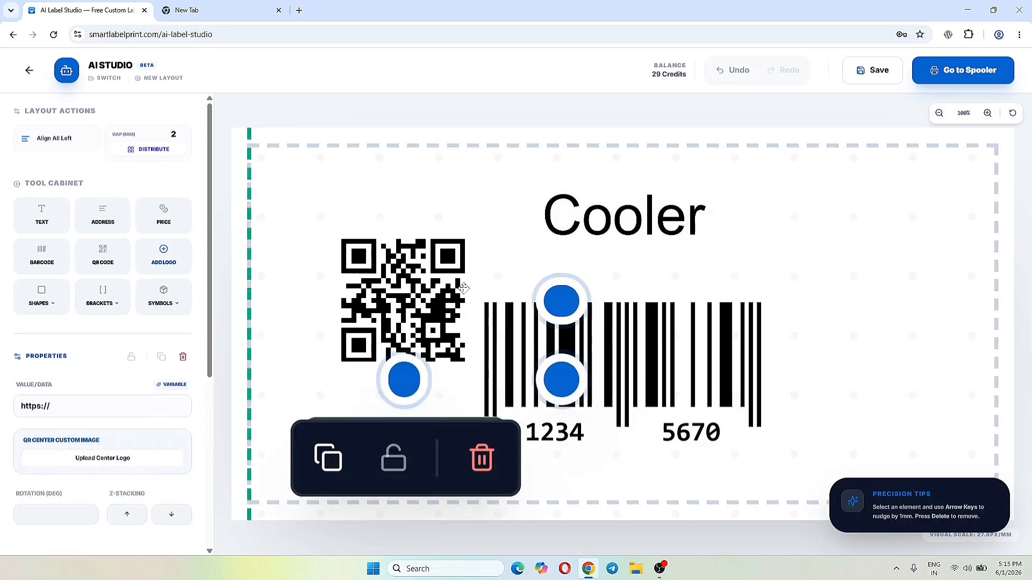
# - Try a QR code beside the Cooler text and delete it from the label
pyautogui.moveTo(464, 288); pyautogui.dragTo(424, 226)
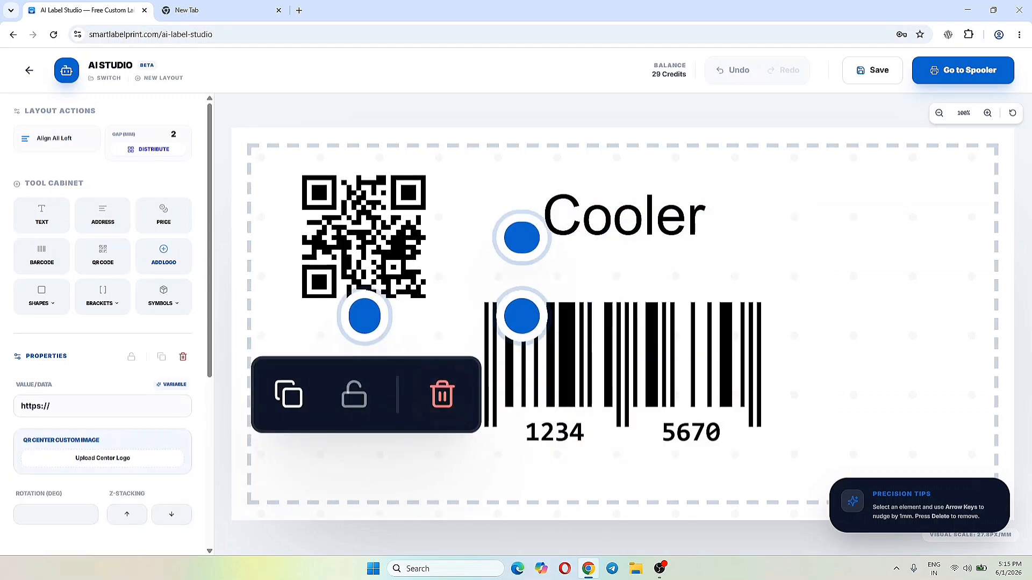
pyautogui.scroll(-2, 86, 322)
pyautogui.click(80, 293)
pyautogui.click(442, 395)
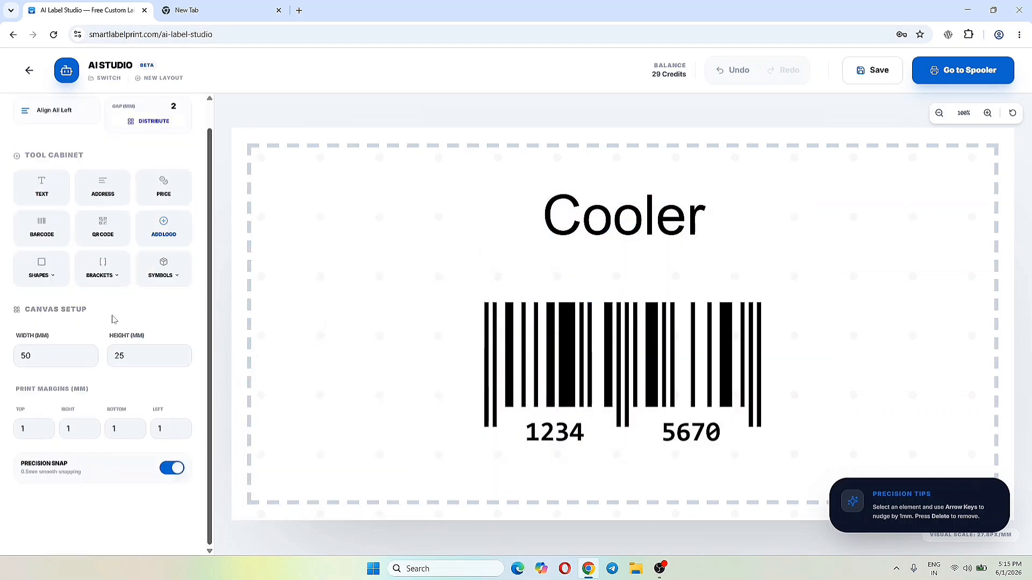
# - Add the printer logo image from the favicon_io (3) folder to the label and delete it
pyautogui.click(169, 235)
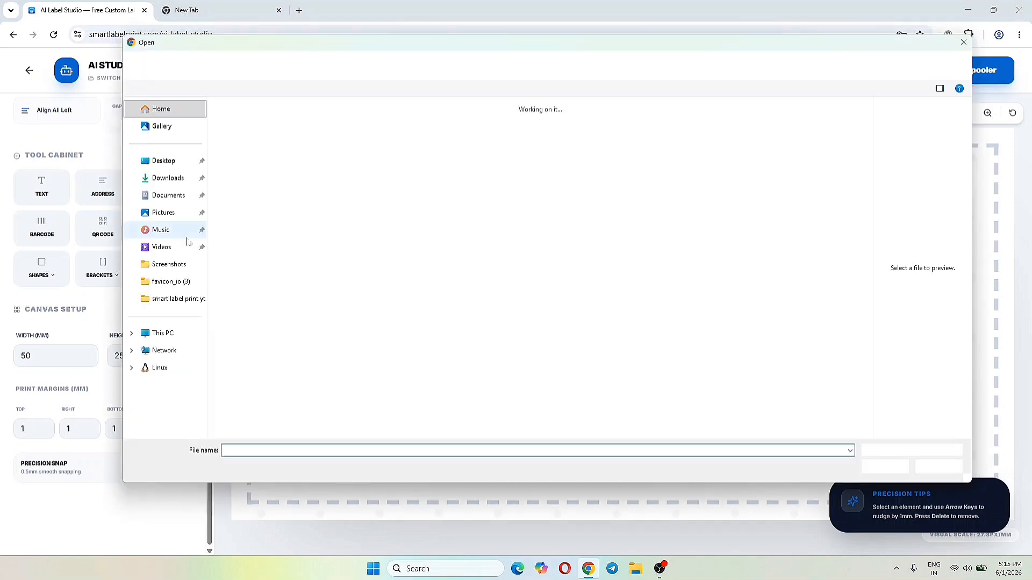
pyautogui.moveTo(868, 165); pyautogui.dragTo(860, 398)
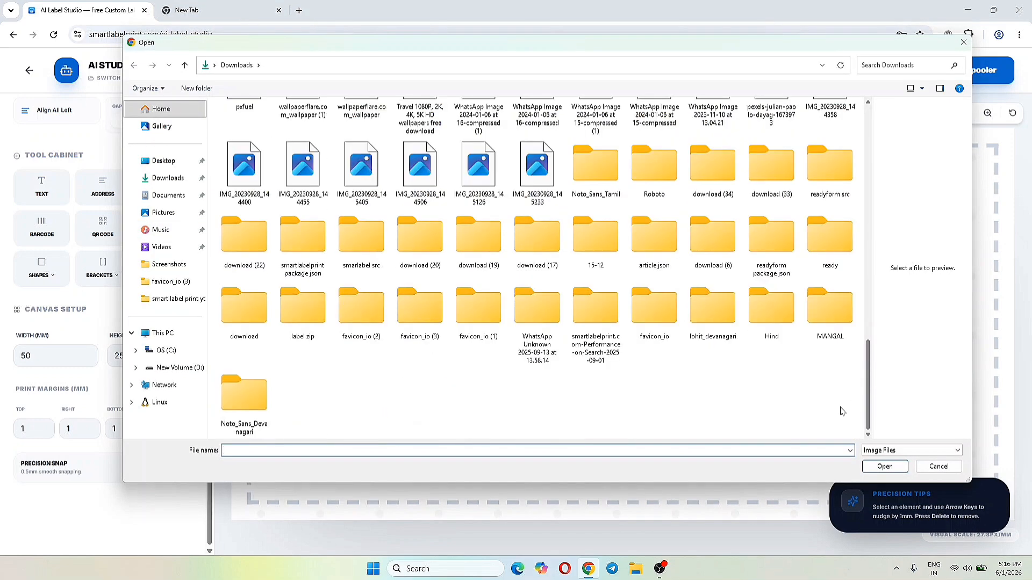
pyautogui.doubleClick(419, 323)
pyautogui.doubleClick(233, 166)
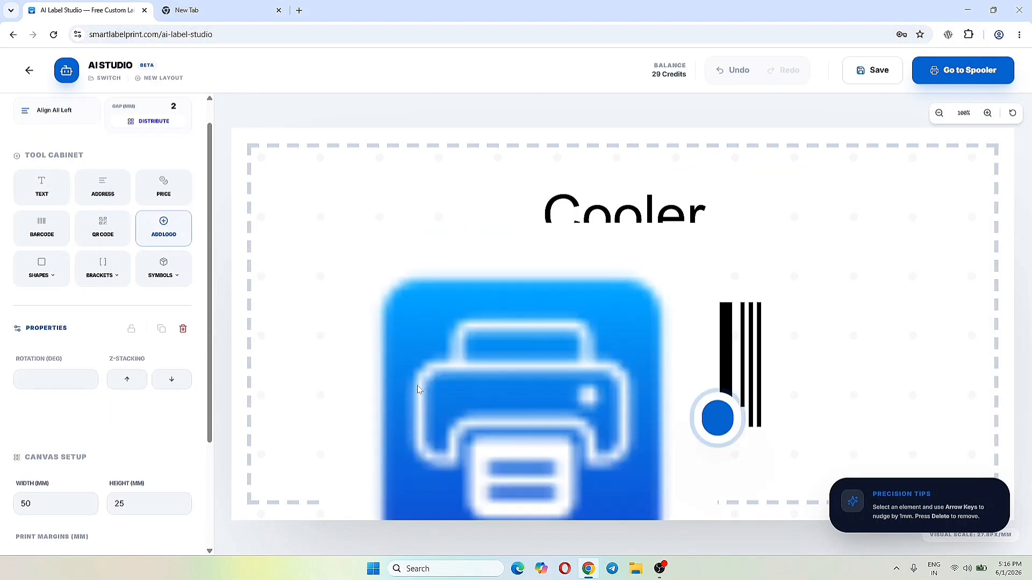
pyautogui.click(578, 465)
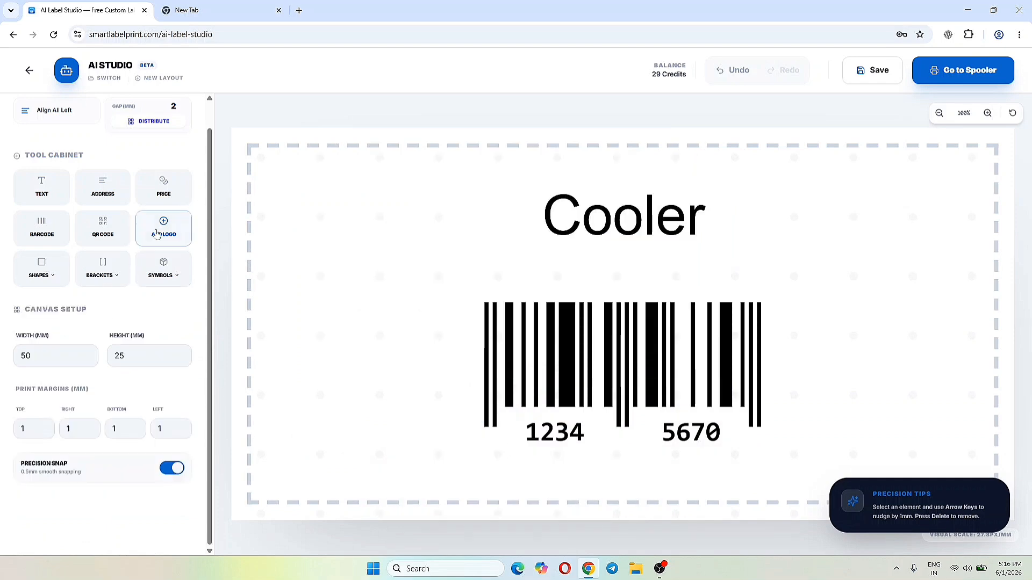
# - Add the printer logo image again, resize it and place it to the left of the Cooler text
pyautogui.click(164, 229)
pyautogui.doubleClick(252, 210)
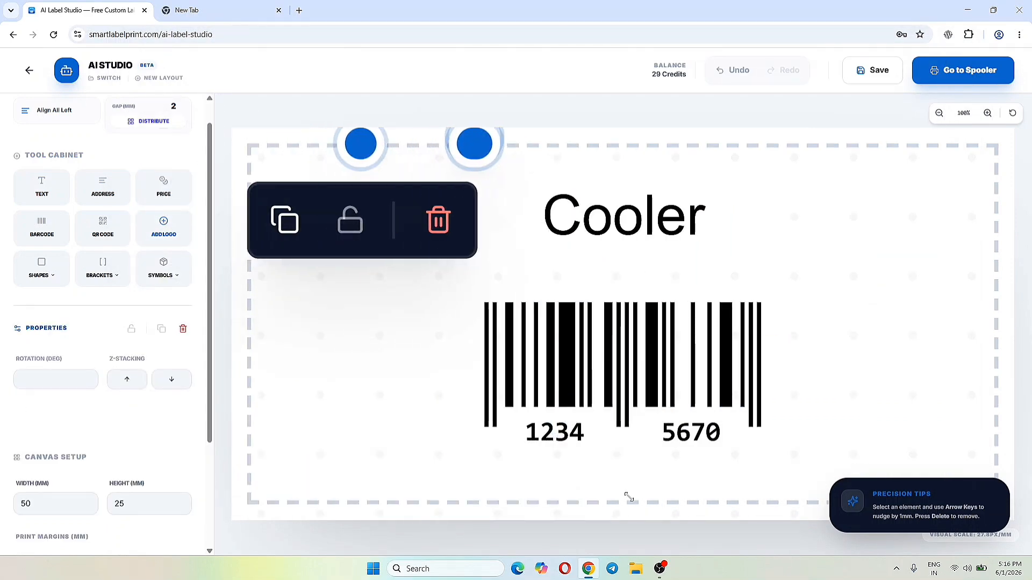
pyautogui.moveTo(471, 229); pyautogui.dragTo(400, 293)
pyautogui.moveTo(578, 263); pyautogui.dragTo(401, 234)
pyautogui.click(290, 233)
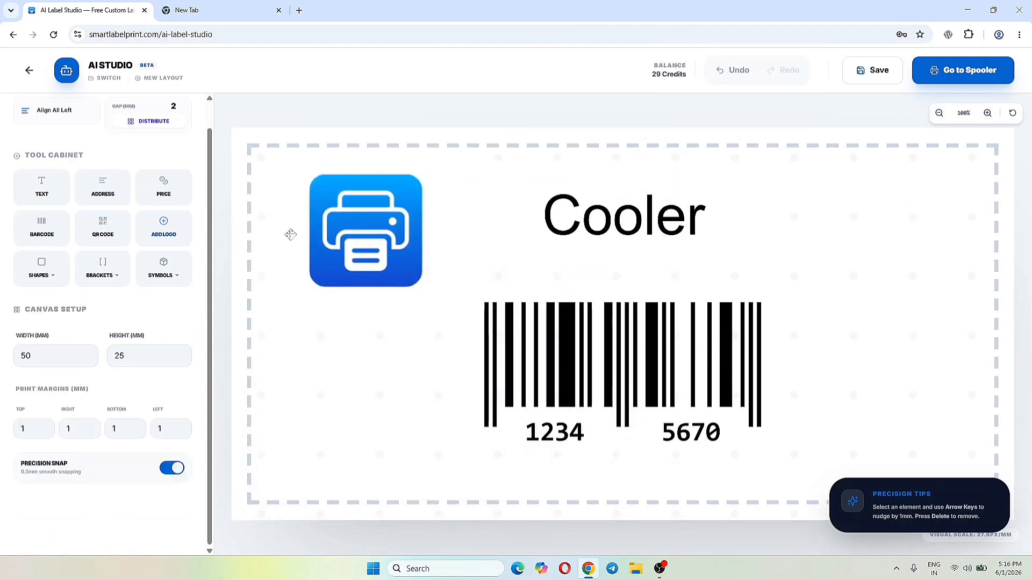
# - Undo the logo's placement and insertion so that only the Cooler text and barcode remain
pyautogui.click(716, 78)
pyautogui.click(739, 73)
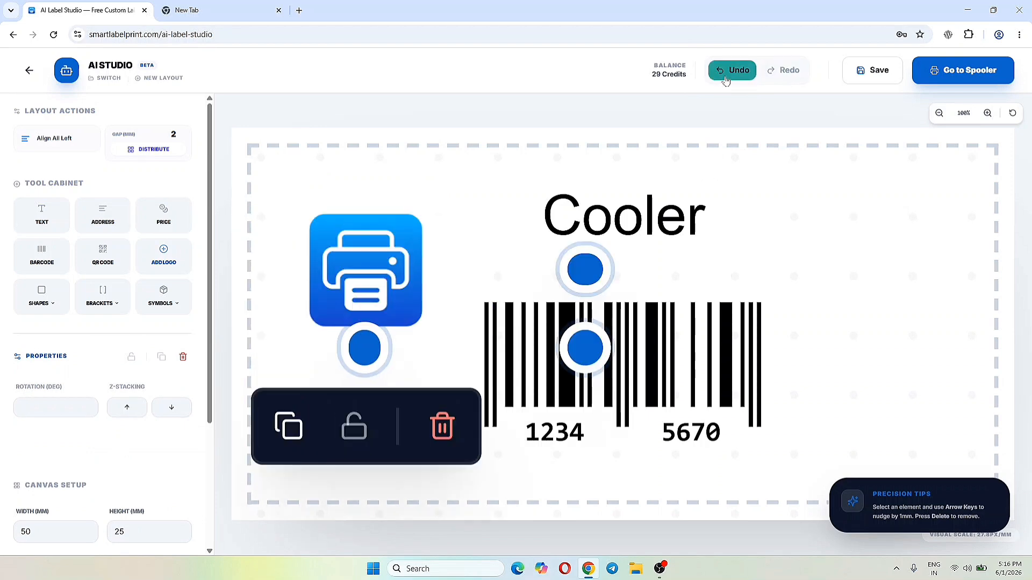
pyautogui.click(741, 74)
pyautogui.click(742, 75)
# - Save the layout with the friendly name "barcode sample" and the SKU template ID "br-s"
pyautogui.click(871, 72)
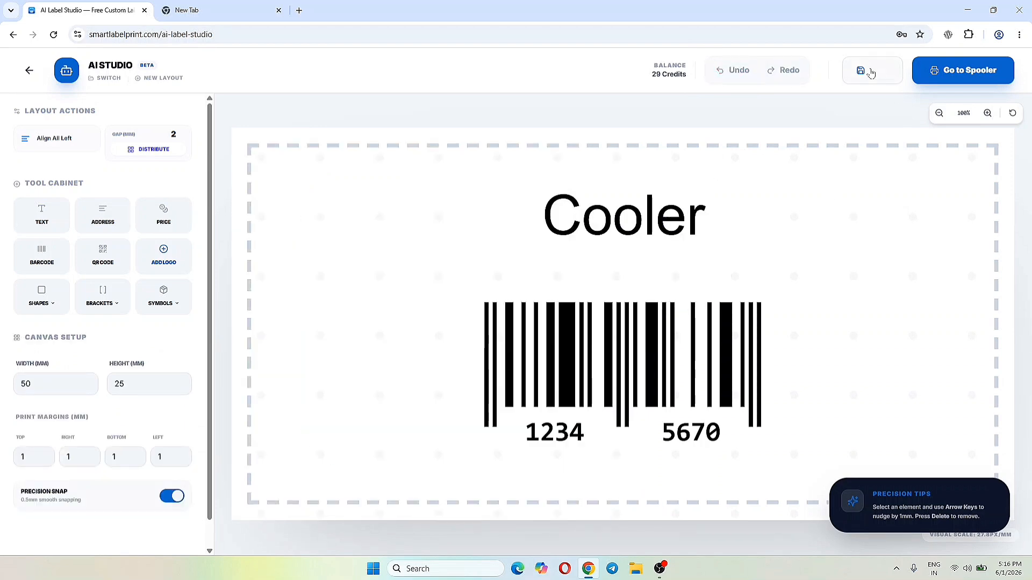
pyautogui.write('barcode sample')
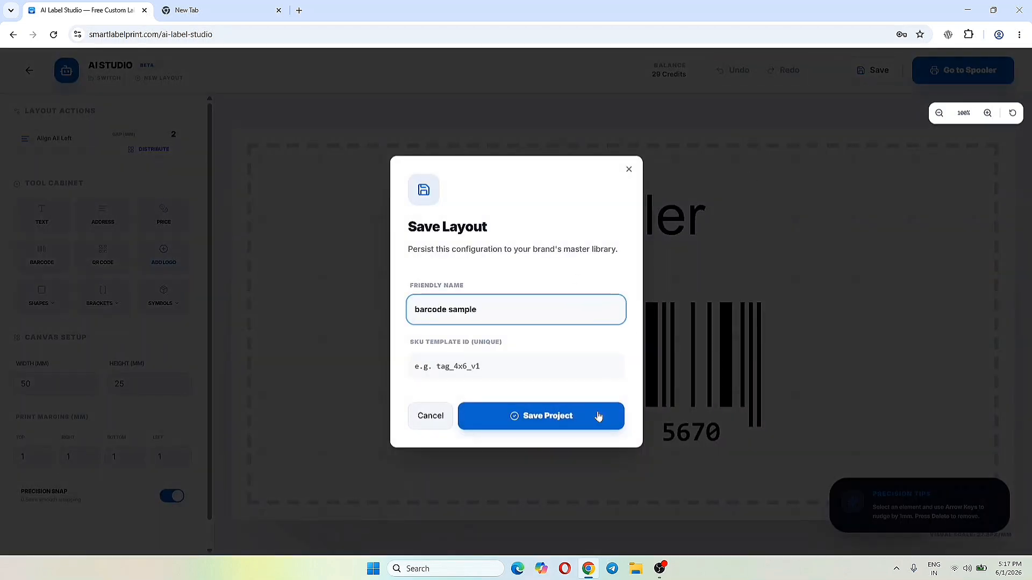
pyautogui.press('Tab')
pyautogui.write('br-s')
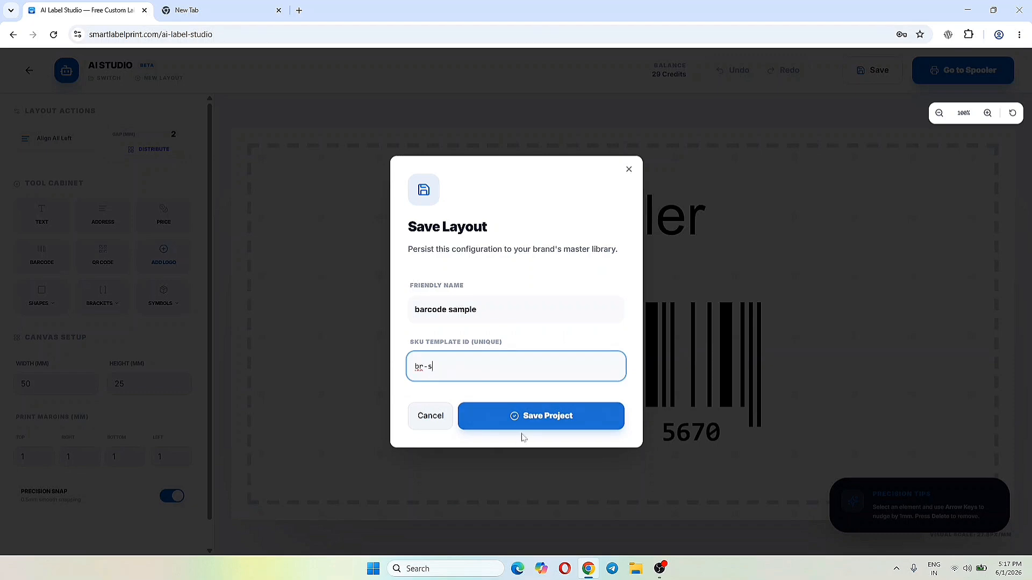
pyautogui.click(529, 423)
# - Go to the print spooler and load the template with SKU template ID "br-s"
pyautogui.click(962, 71)
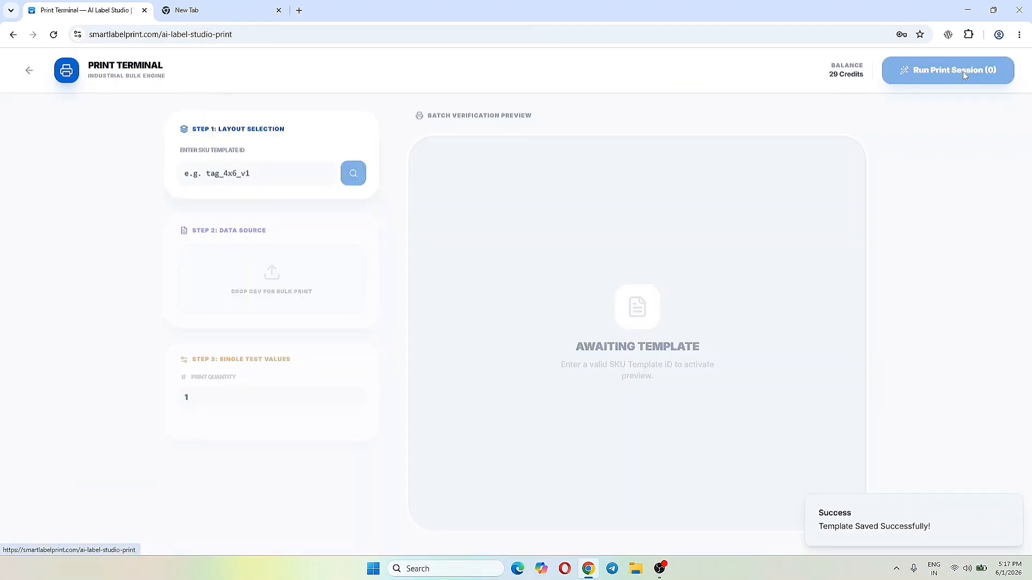
pyautogui.click(257, 173)
pyautogui.write('br-s')
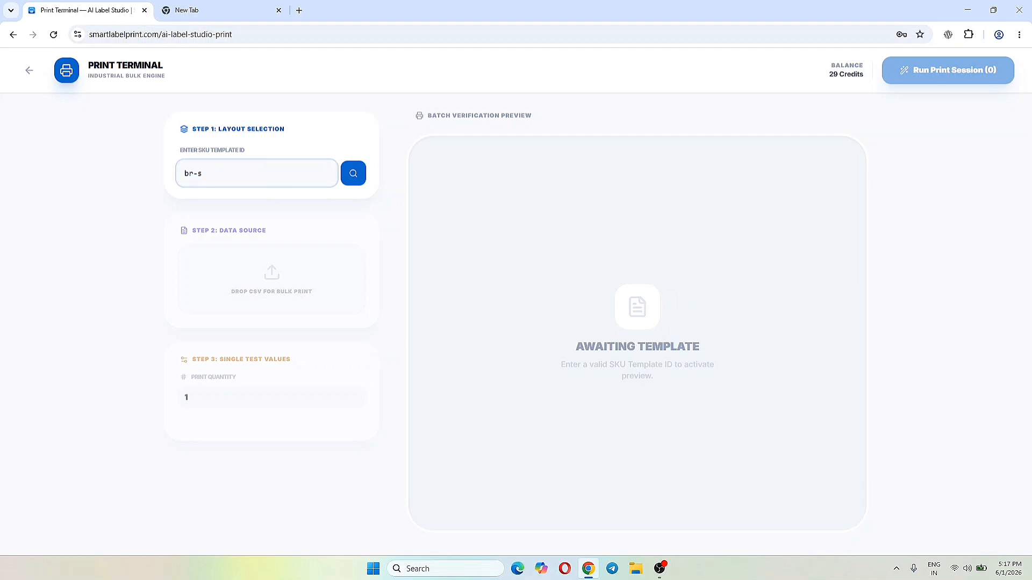
pyautogui.click(351, 175)
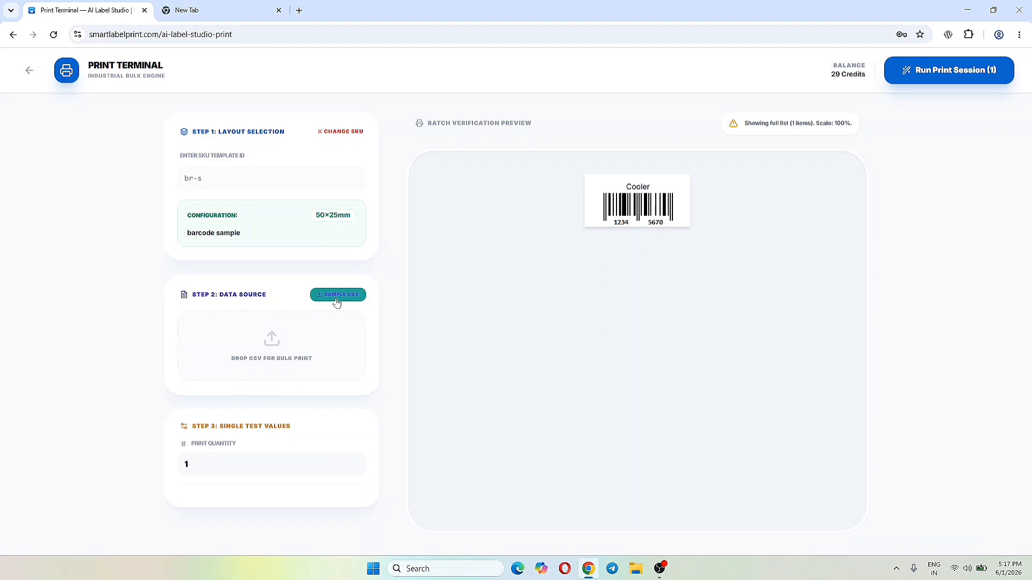
# - Run a print session for a single label and cancel the print dialog
pyautogui.click(925, 70)
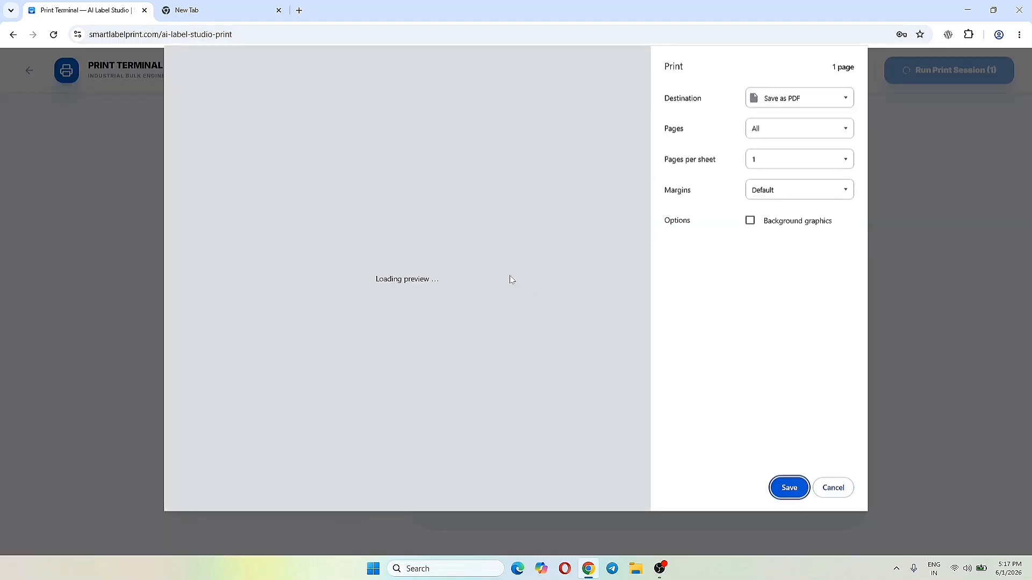
pyautogui.click(833, 487)
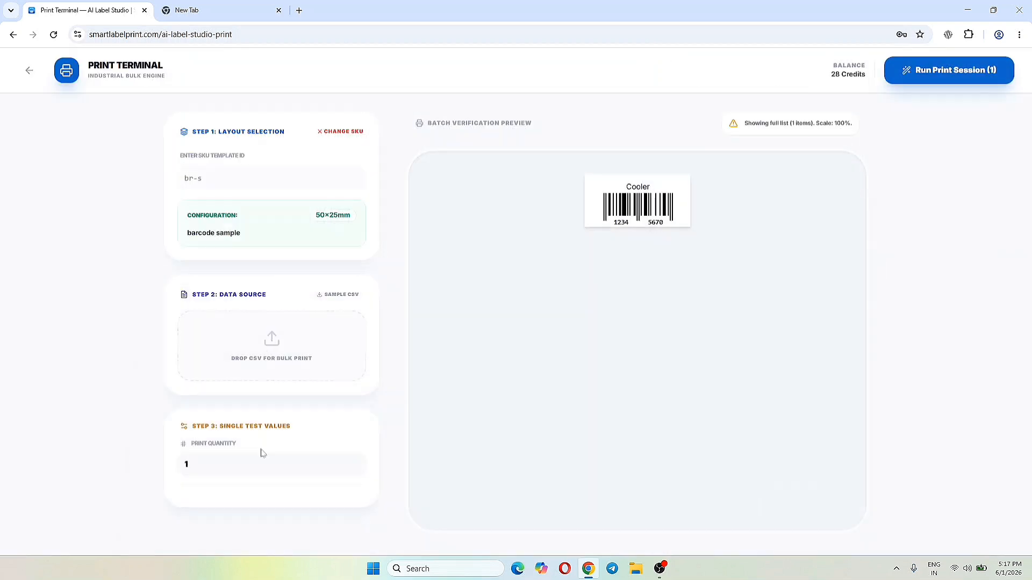
# - Set the print quantity to 3, review the print preview of the labels and return the quantity to 1
pyautogui.click(354, 462)
pyautogui.click(354, 462)
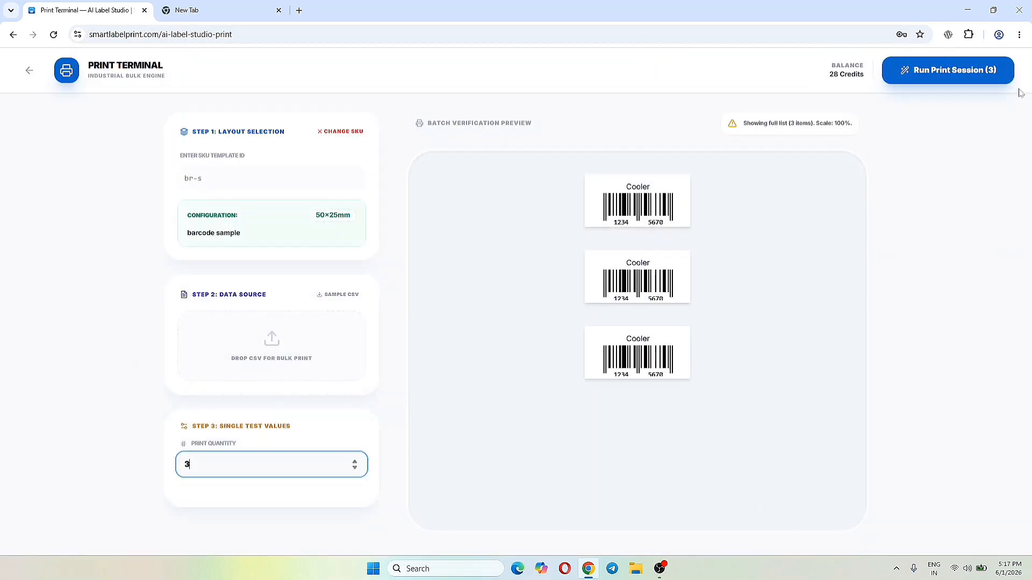
pyautogui.click(948, 70)
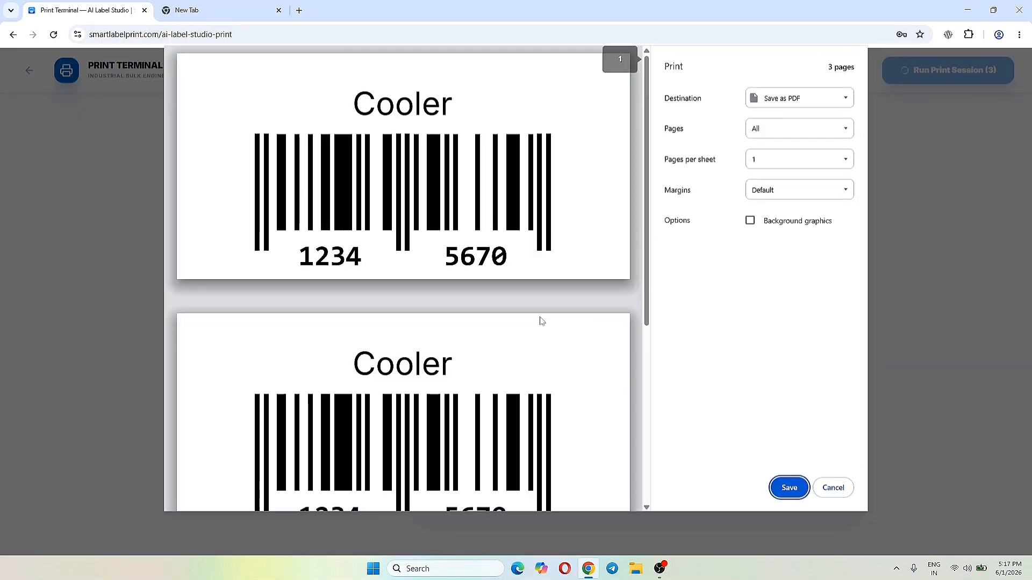
pyautogui.scroll(-3, 539, 320)
pyautogui.moveTo(649, 275); pyautogui.dragTo(648, 182)
pyautogui.moveTo(648, 182); pyautogui.dragTo(647, 160)
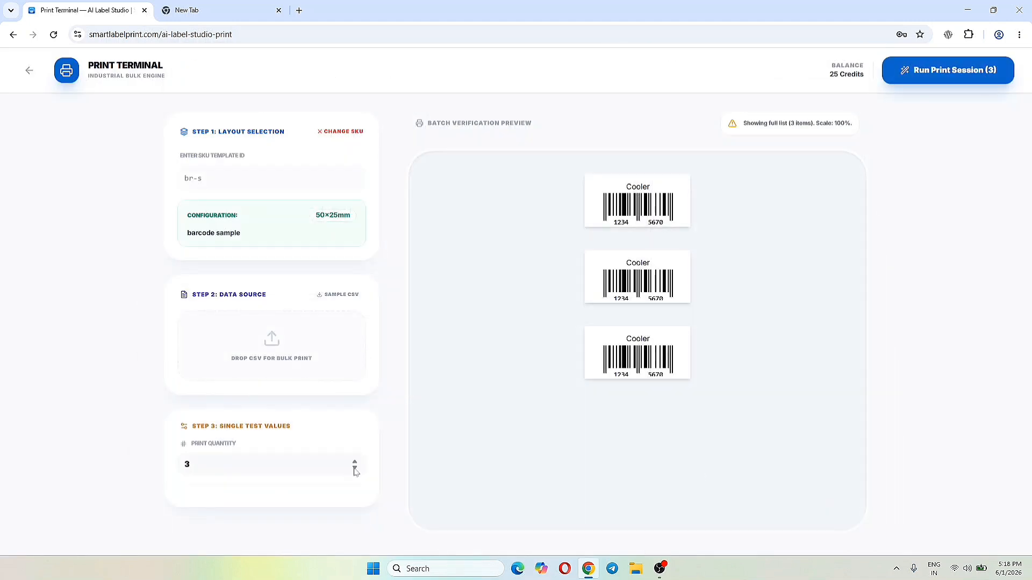
pyautogui.doubleClick(355, 470)
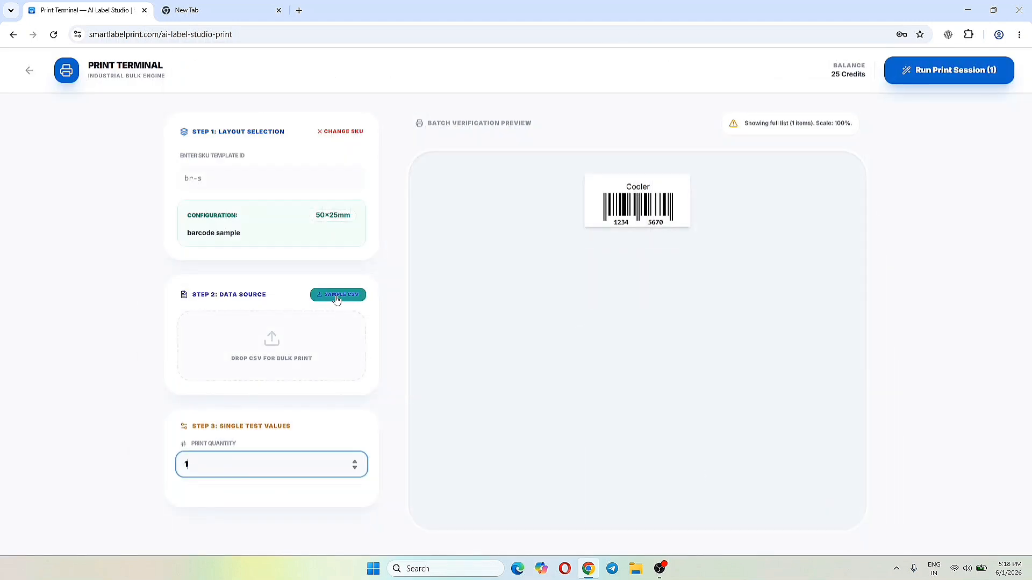
# - Download the template's sample CSV and open sample_br-s.csv in WPS Office
pyautogui.click(337, 296)
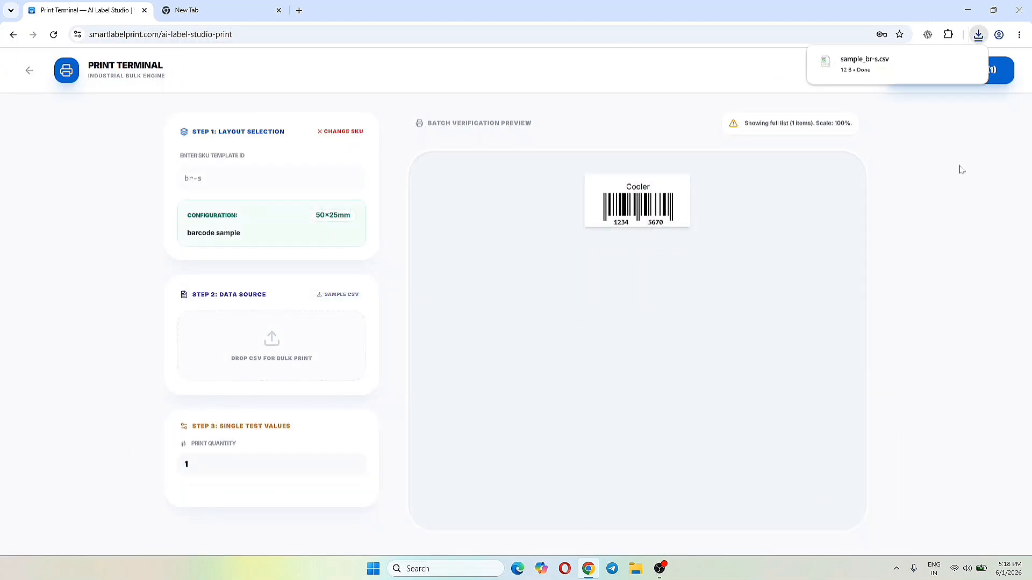
pyautogui.click(847, 65)
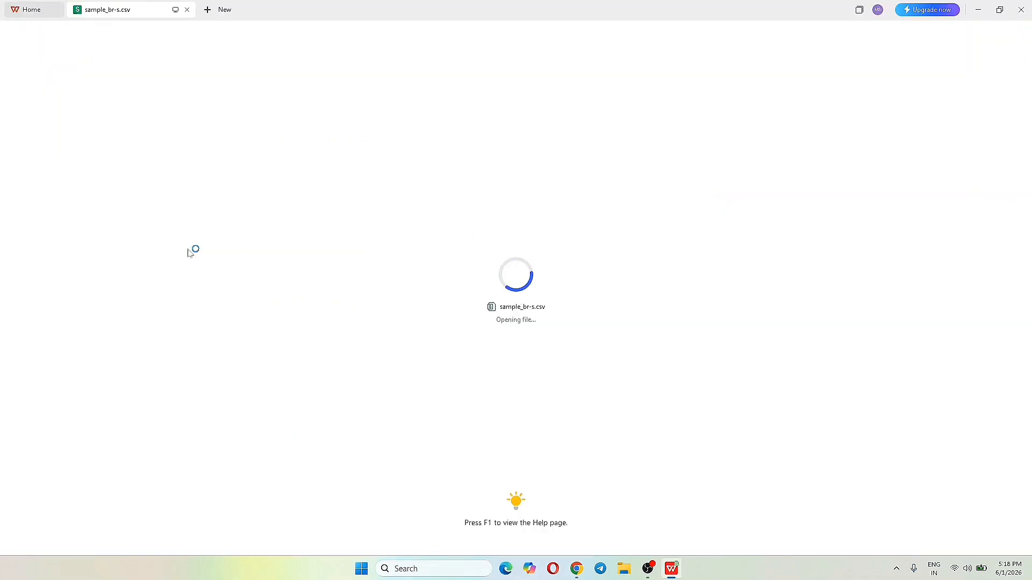
pyautogui.click(577, 569)
pyautogui.click(672, 569)
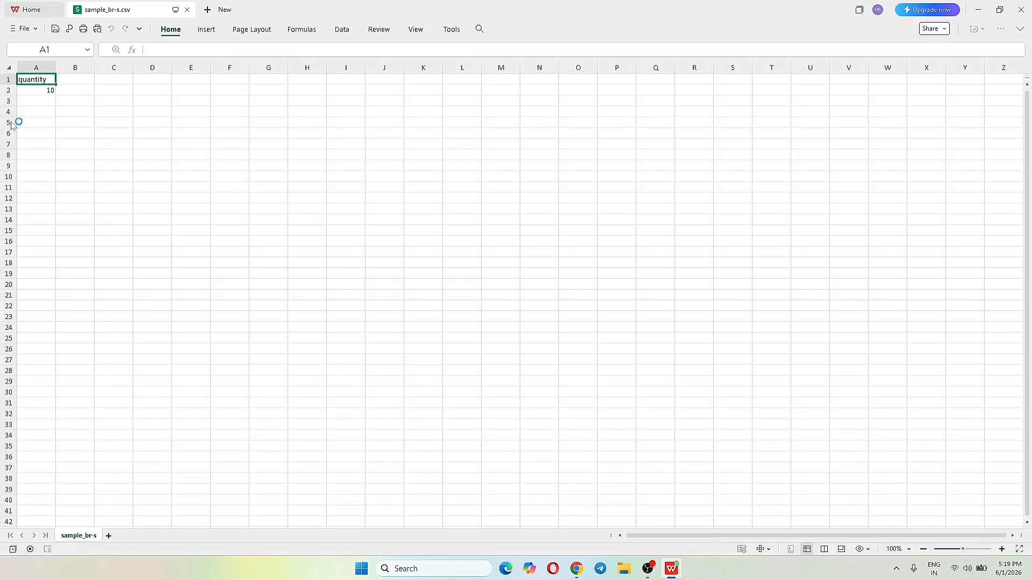
# - Examine the column header and sample value in sample_br-s.csv, and close the spreadsheet
pyautogui.click(61, 109)
pyautogui.click(43, 123)
pyautogui.click(63, 90)
pyautogui.click(36, 144)
pyautogui.click(35, 80)
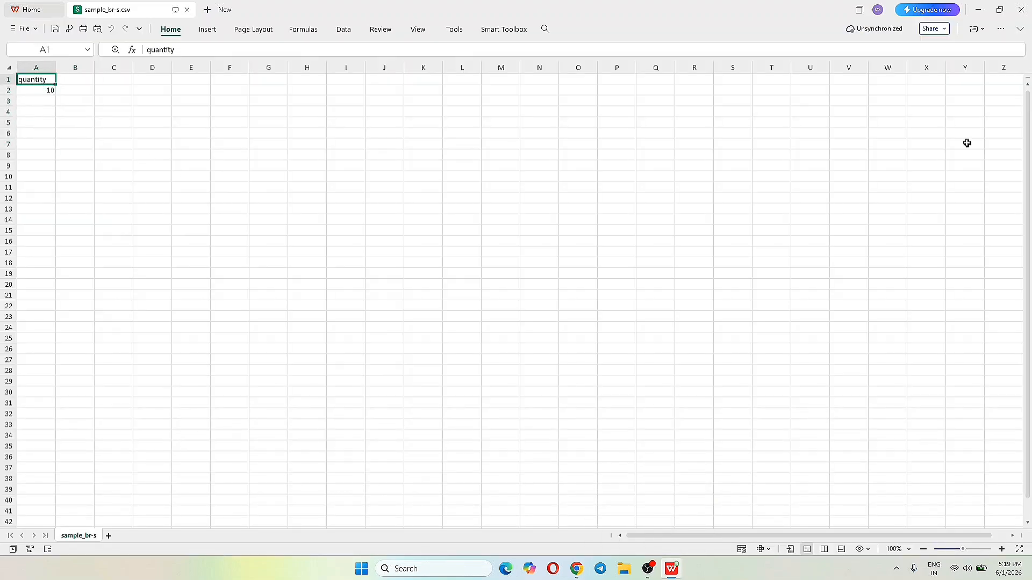
pyautogui.click(1020, 9)
# - Return to the label editor and reopen the saved barcode sample layout
pyautogui.click(30, 70)
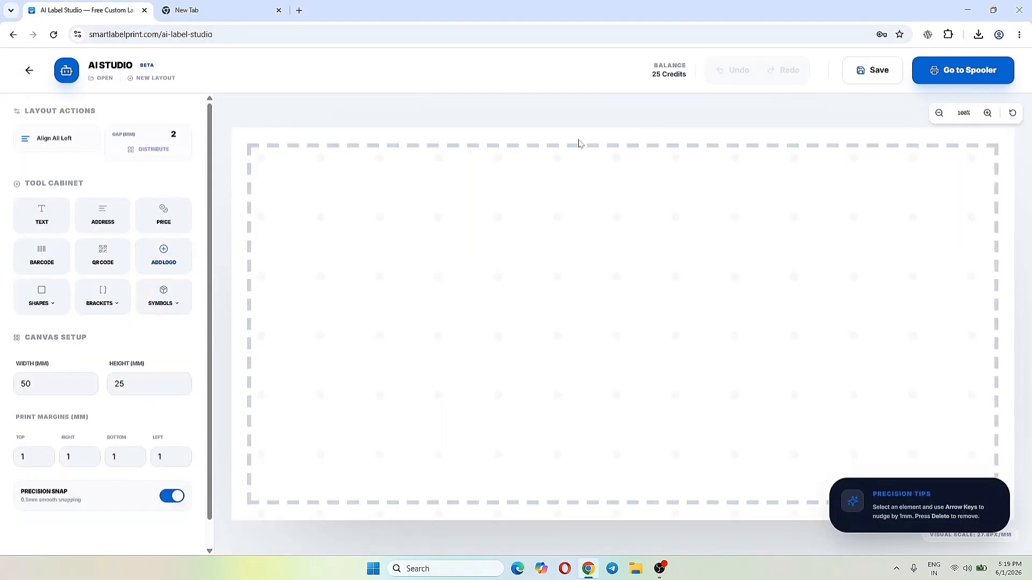
pyautogui.click(103, 78)
pyautogui.click(113, 132)
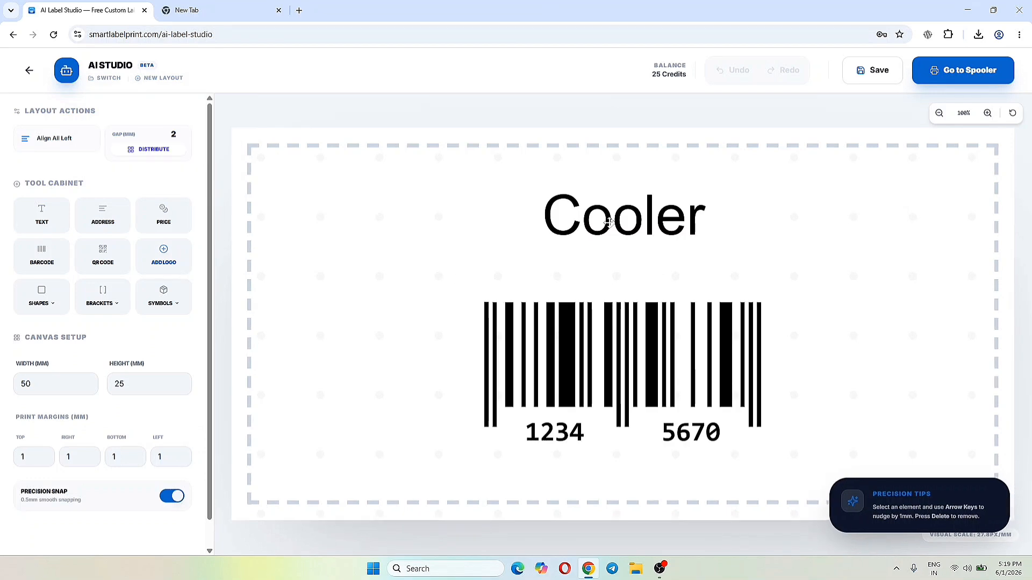
# - Replace the Cooler text's value with the {{item}} variable
pyautogui.click(591, 218)
pyautogui.click(645, 330)
pyautogui.click(619, 388)
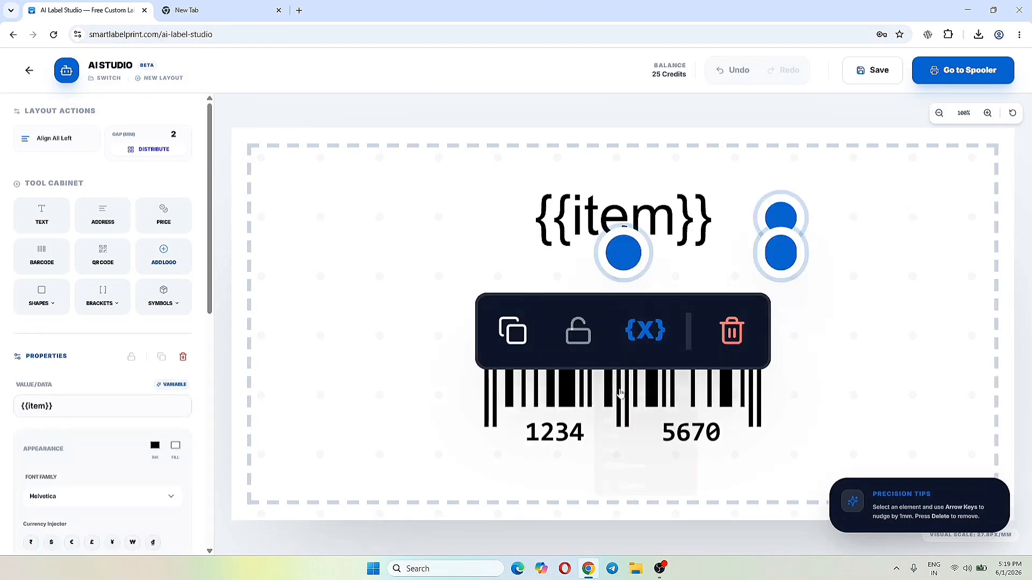
# - Insert the {{sku}} variable as the barcode's data, remove the fixed value 12345670 and deselect the barcode
pyautogui.click(597, 414)
pyautogui.click(172, 385)
pyautogui.click(144, 493)
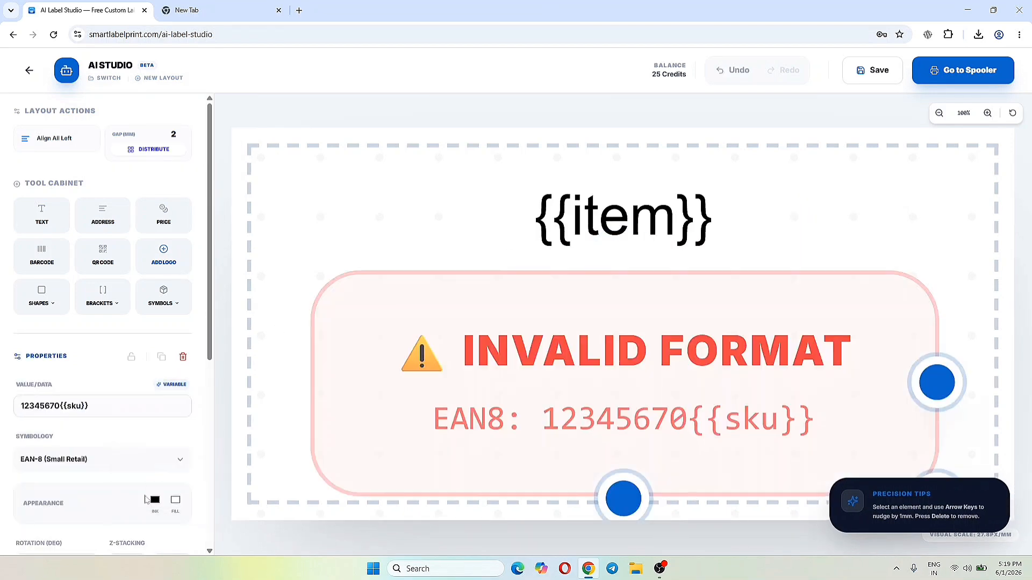
pyautogui.moveTo(61, 406); pyautogui.dragTo(21, 406)
pyautogui.press('BackSpace')
pyautogui.click(454, 118)
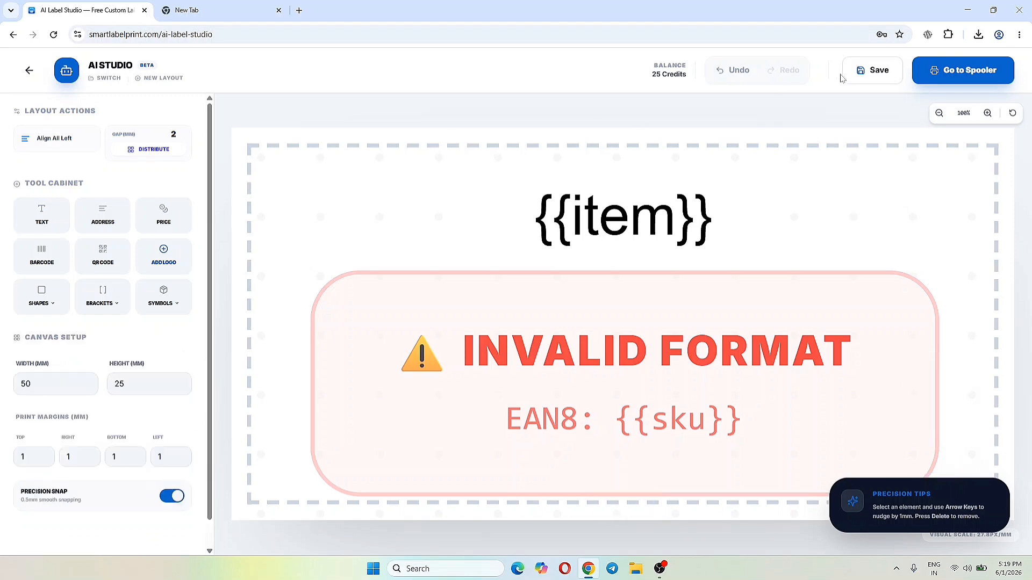
# - Save the updated layout with its item and SKU variables
pyautogui.click(873, 70)
pyautogui.click(500, 419)
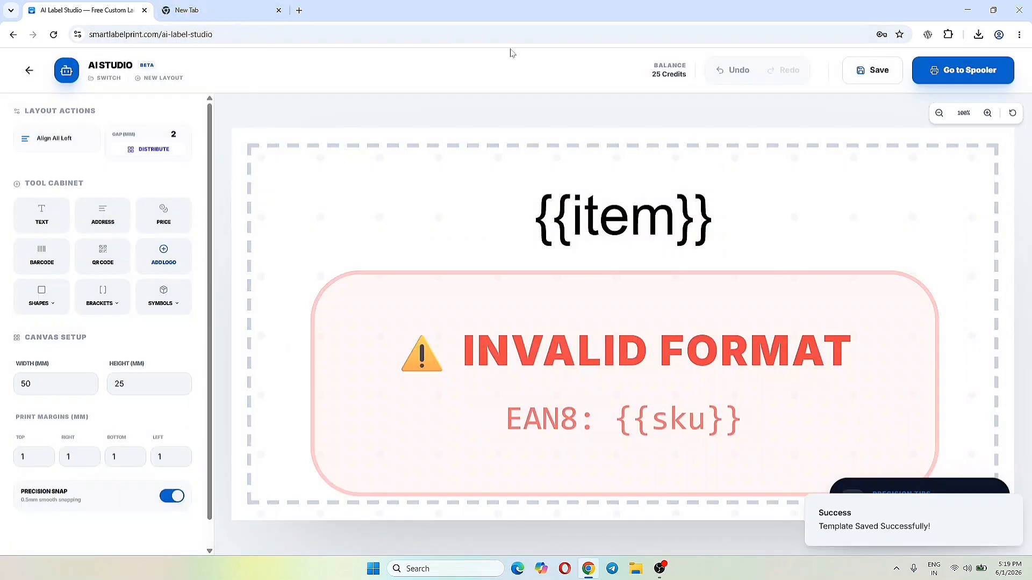
# - Load template br-s in the print spooler and enter the single test values Red for item and 12345670 for SKU
pyautogui.click(938, 70)
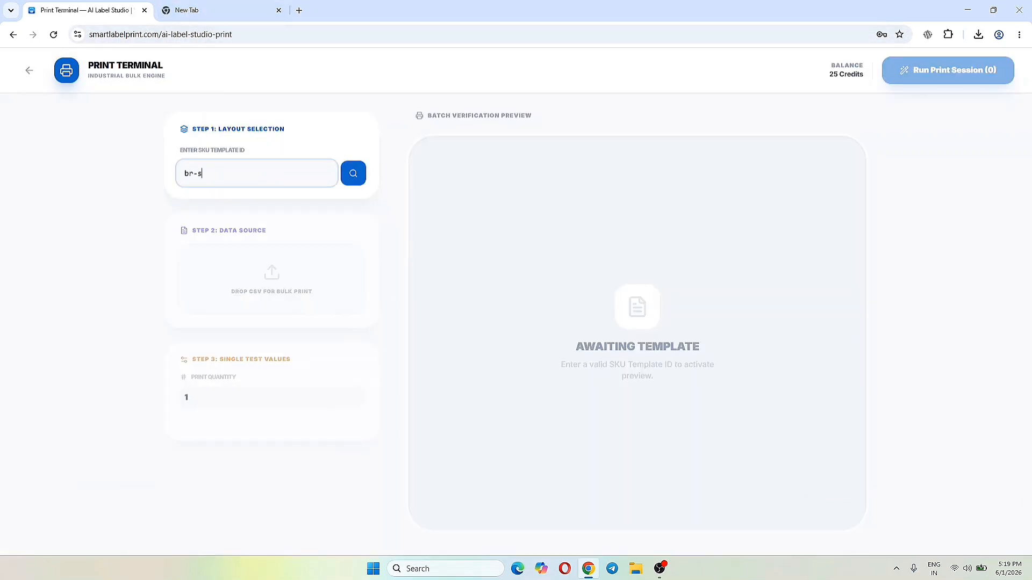
pyautogui.click(344, 179)
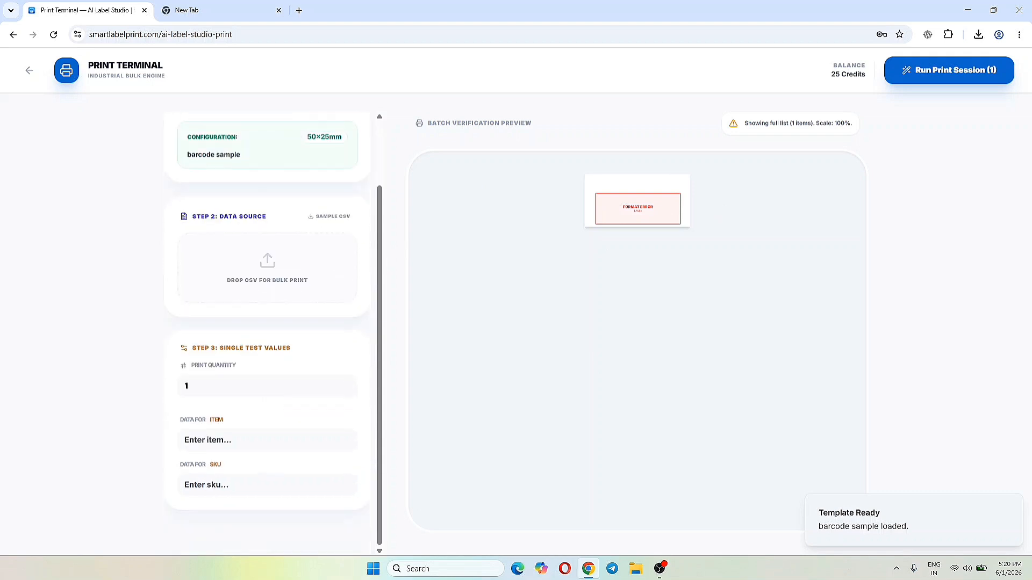
pyautogui.click(267, 439)
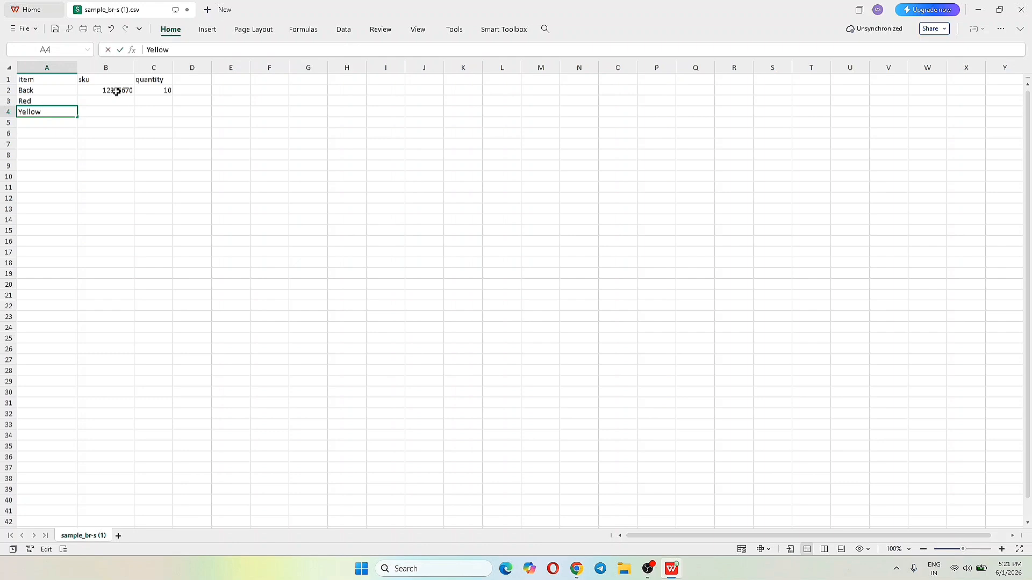
# - Copy the SKU 12345670 down to the Red and Yellow rows and set the three quantities to 2, 2 and 3
pyautogui.moveTo(116, 92); pyautogui.dragTo(149, 108)
pyautogui.doubleClick(156, 91)
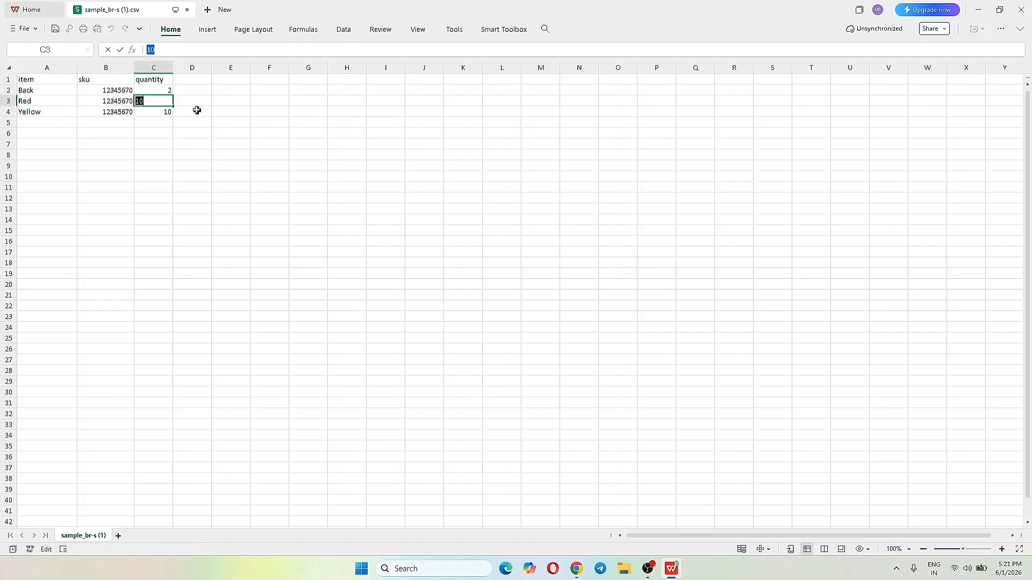
pyautogui.click(163, 115)
pyautogui.hotkey('ctrl', 'a')
pyautogui.click(239, 129)
pyautogui.doubleClick(164, 111)
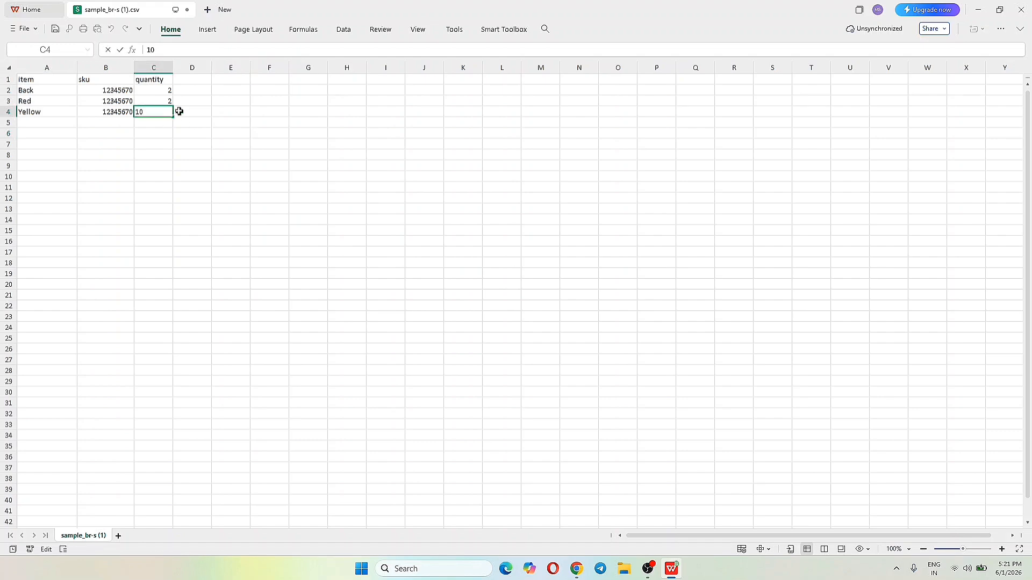
pyautogui.click(189, 113)
# - Save the sample sheet in its current CSV format and close the spreadsheet program
pyautogui.click(21, 29)
pyautogui.click(33, 124)
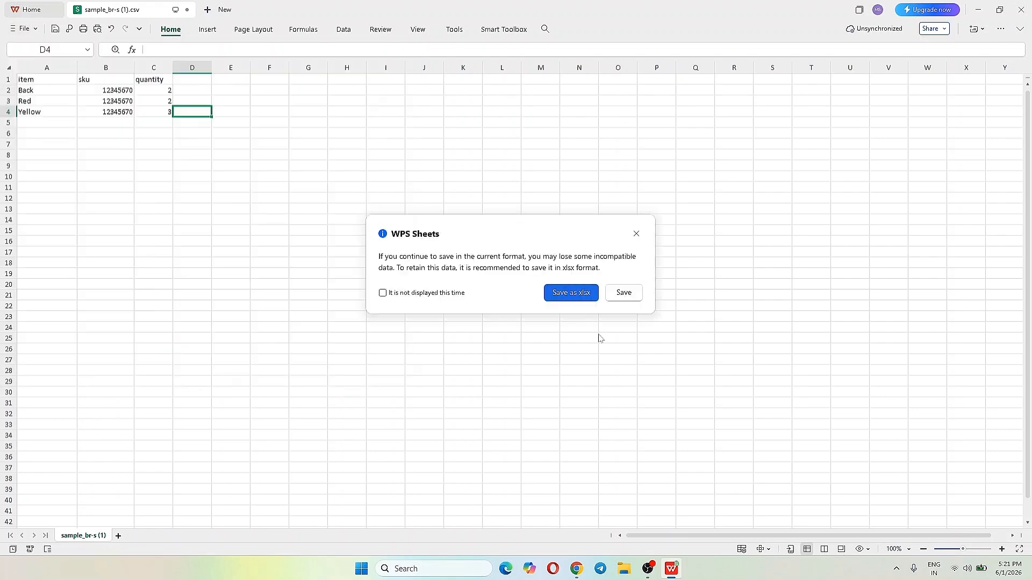
pyautogui.click(624, 293)
pyautogui.click(1022, 9)
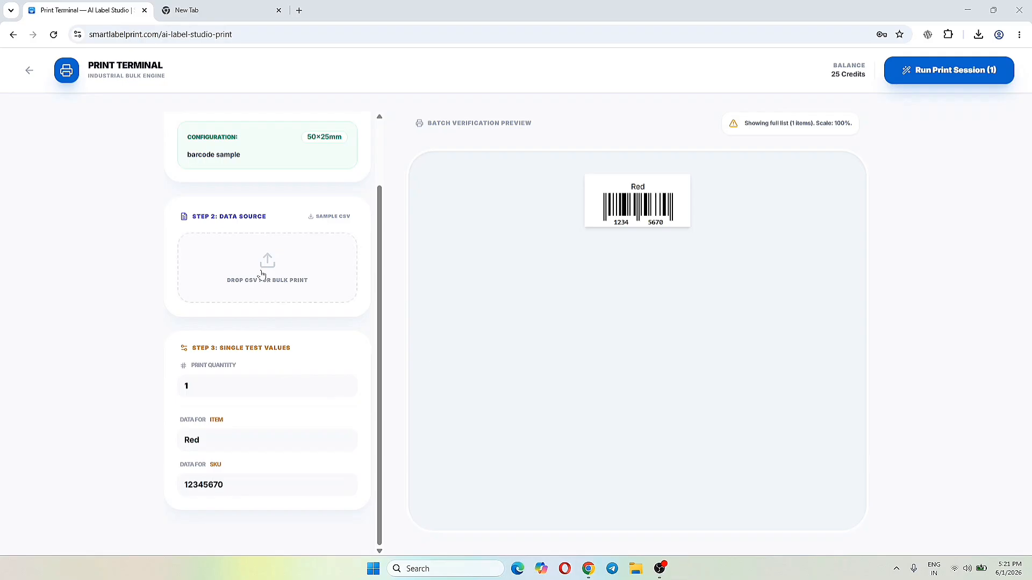
# - Import sample_br-s (1) from the Downloads folder as the bulk print data and review the labels in the batch preview
pyautogui.click(248, 280)
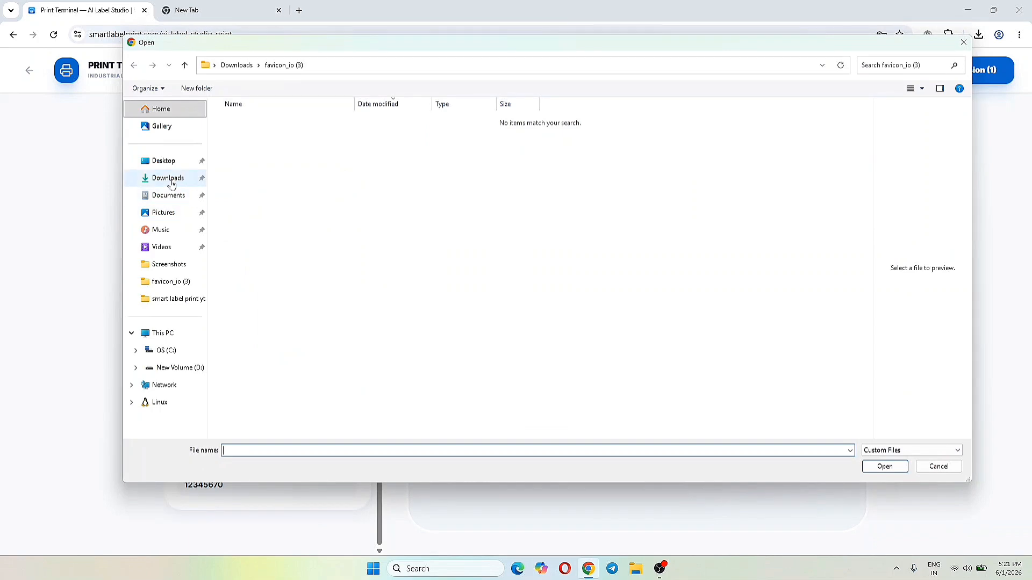
pyautogui.click(168, 178)
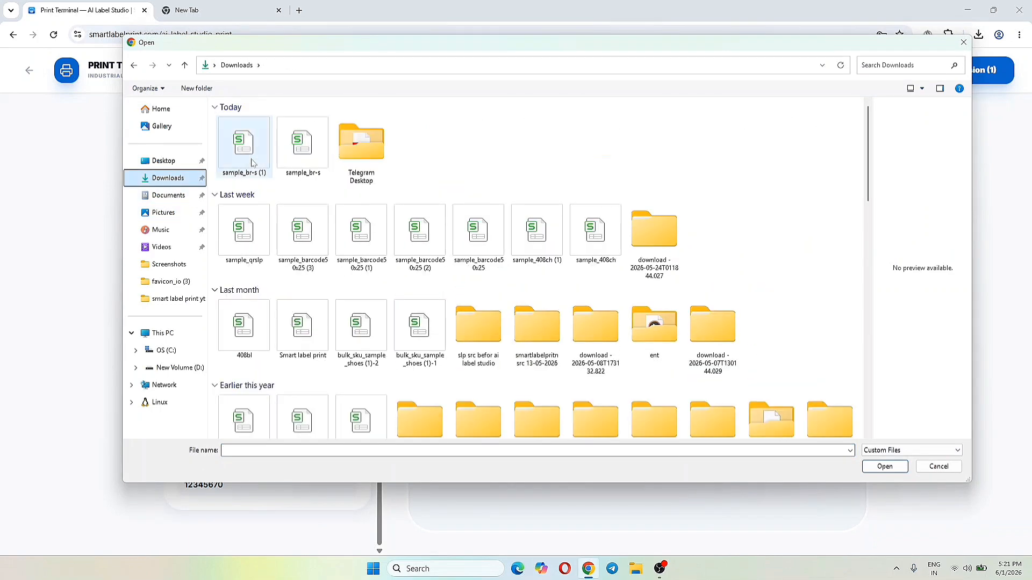
pyautogui.click(242, 156)
pyautogui.click(876, 467)
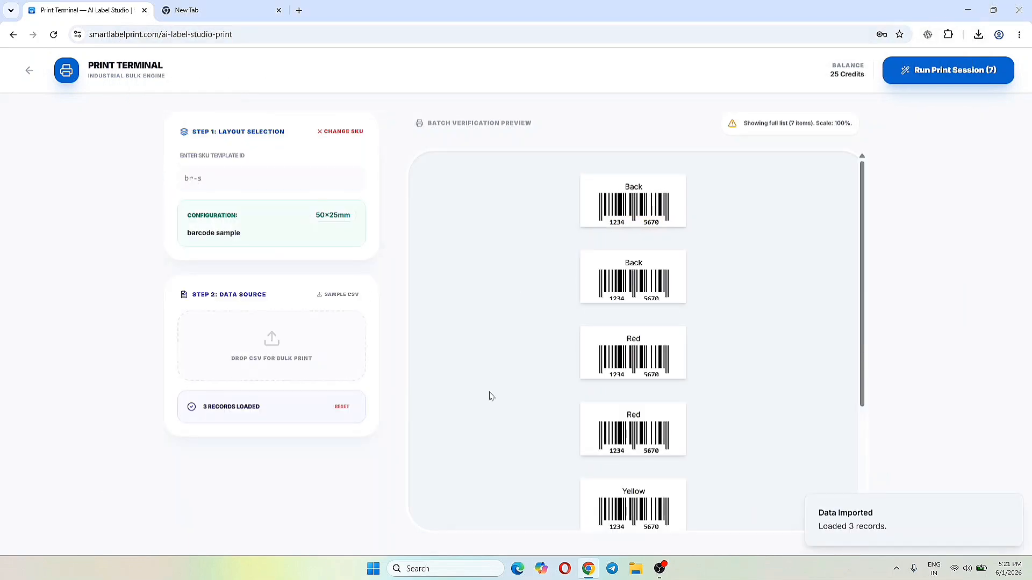
pyautogui.scroll(-1, 720, 348)
pyautogui.scroll(1, 467, 293)
pyautogui.scroll(-3, 635, 419)
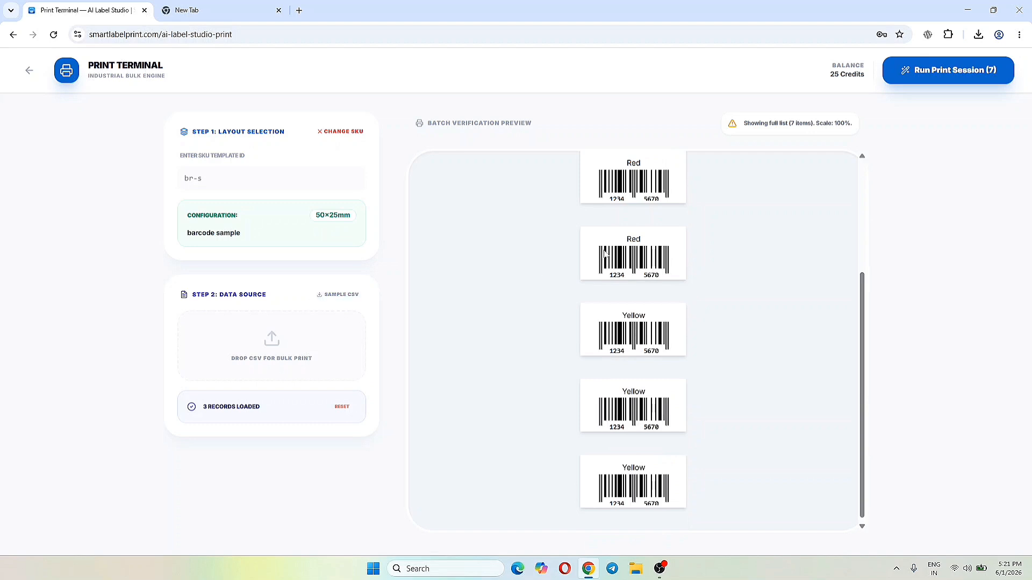
pyautogui.scroll(3, 604, 254)
# - Run the print session, look through the label pages and printer destination options, and cancel the print dialog
pyautogui.click(952, 80)
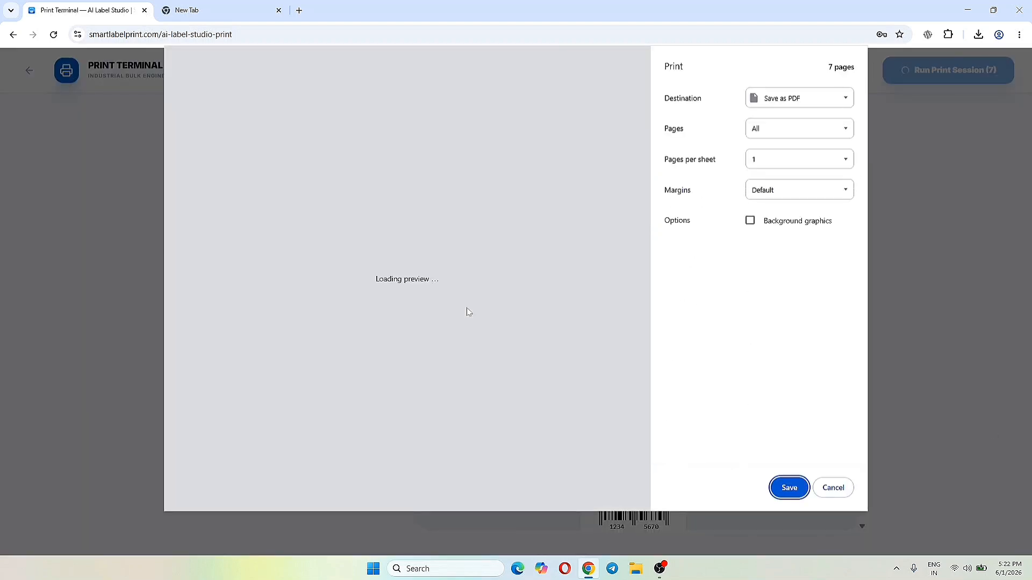
pyautogui.scroll(-15, 467, 312)
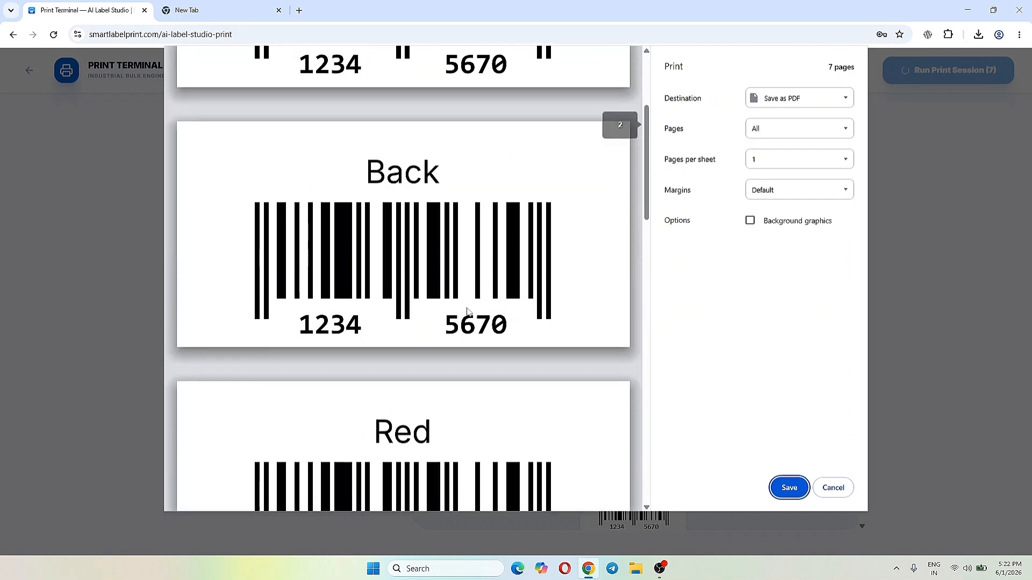
pyautogui.scroll(-5, 467, 312)
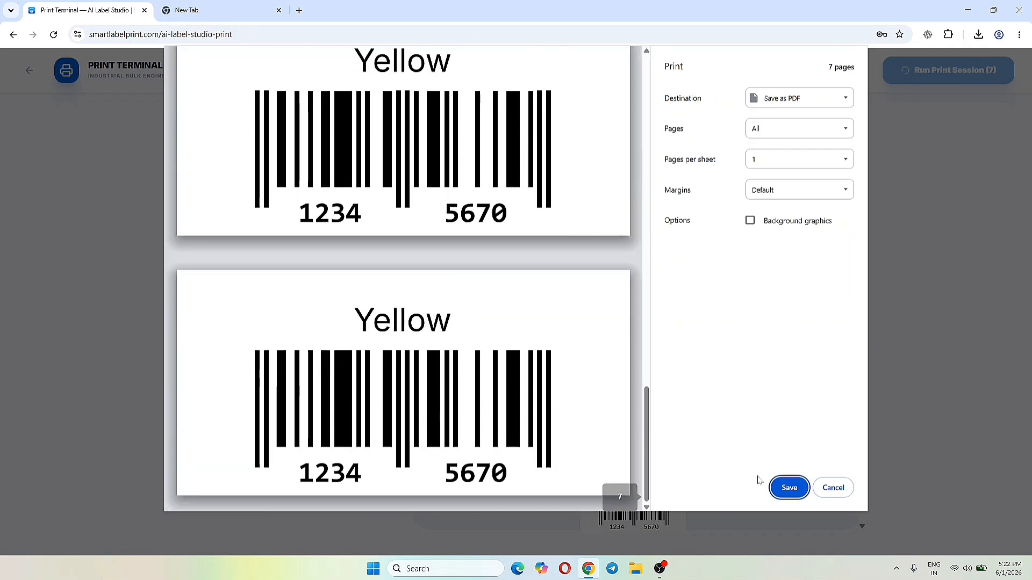
pyautogui.click(799, 98)
pyautogui.click(782, 97)
pyautogui.click(833, 488)
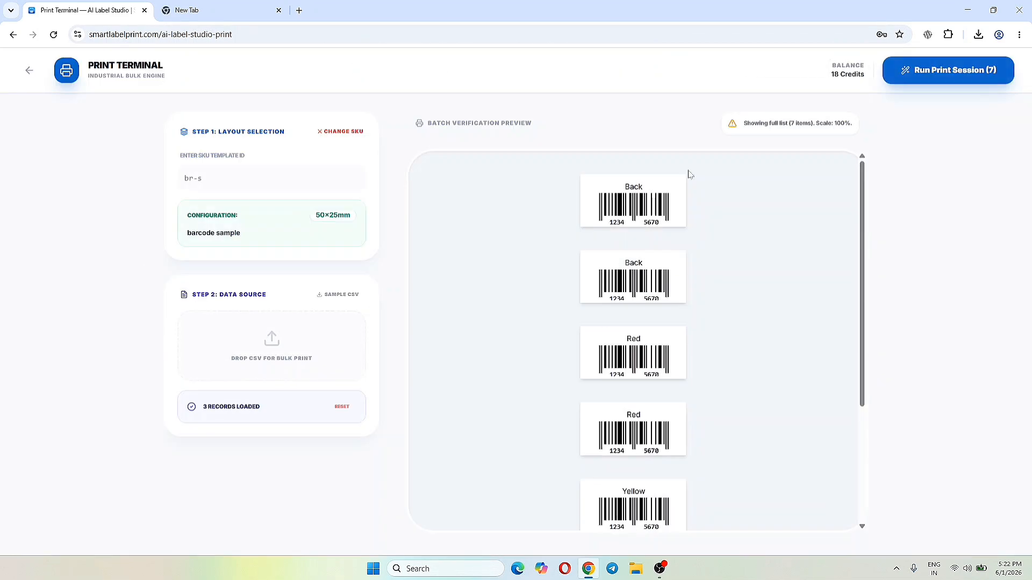
# - Clear the loaded template, return to the label editor and set the canvas to 101 mm wide by 148 mm high
pyautogui.click(349, 131)
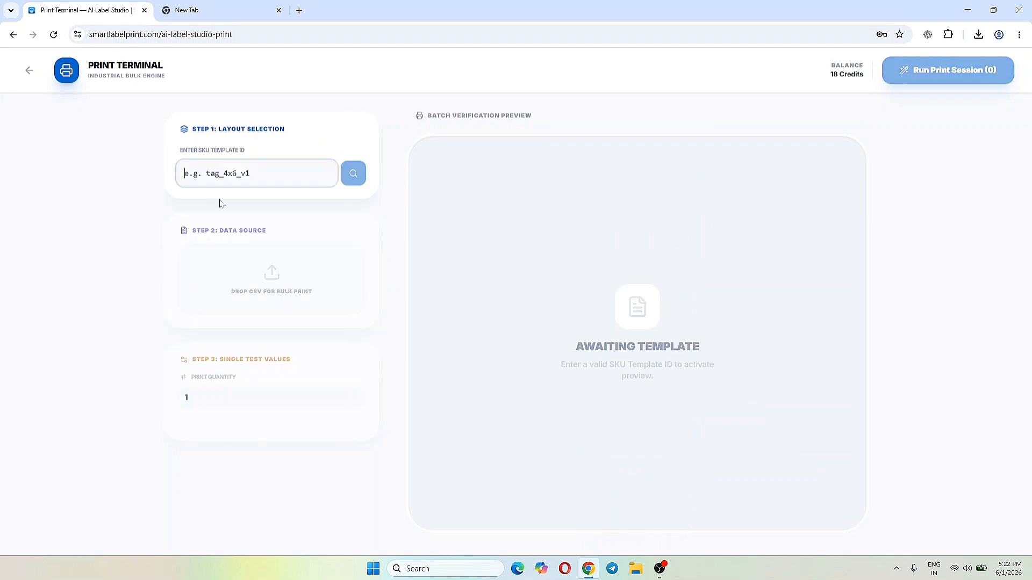
pyautogui.click(29, 70)
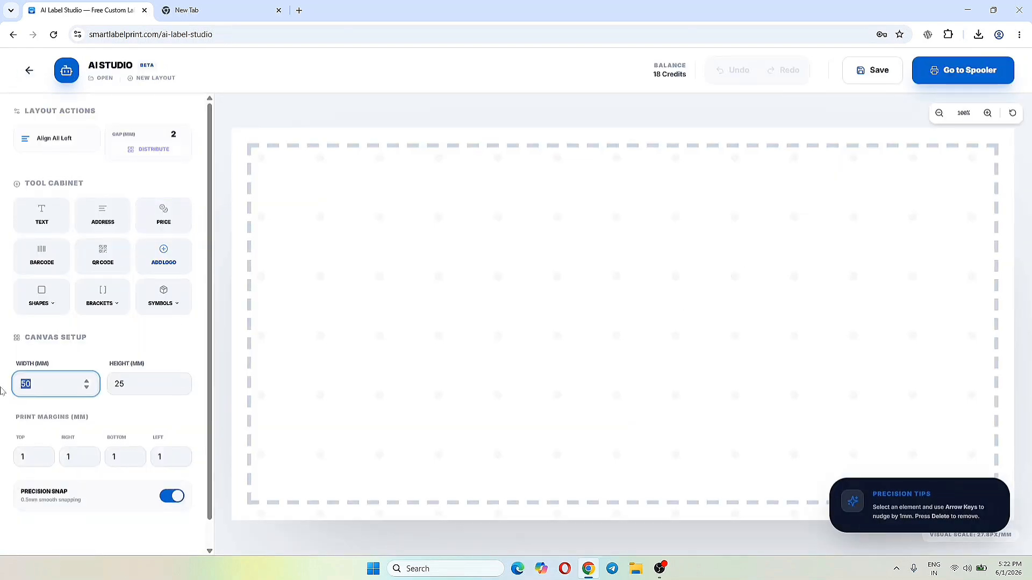
pyautogui.write('101')
pyautogui.press('Tab')
pyautogui.write('148')
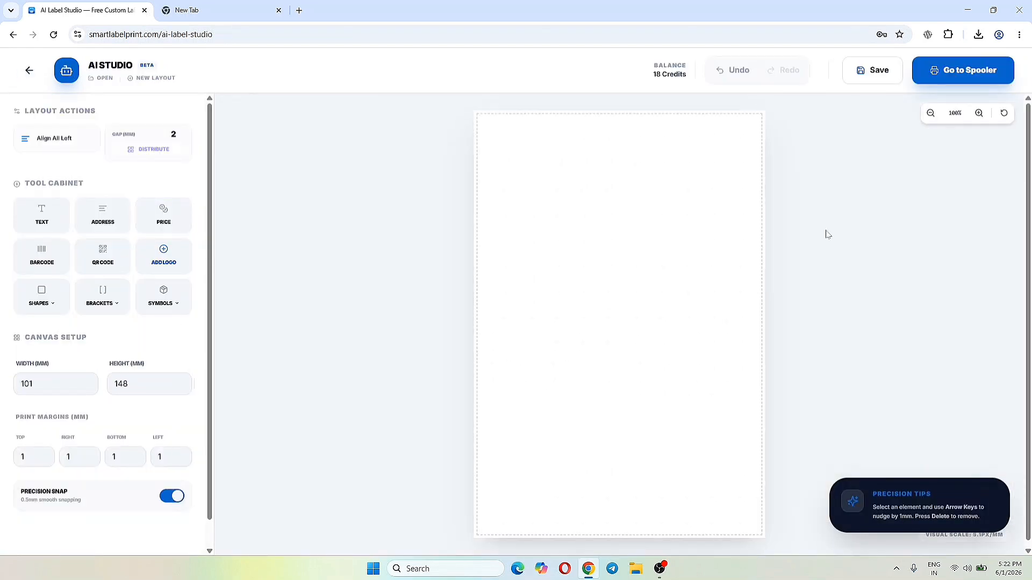
# - Add a text element and an address block to the canvas, enlarging the address text and narrowing its box
pyautogui.click(979, 113)
pyautogui.click(979, 114)
pyautogui.click(931, 113)
pyautogui.click(931, 113)
pyautogui.click(931, 113)
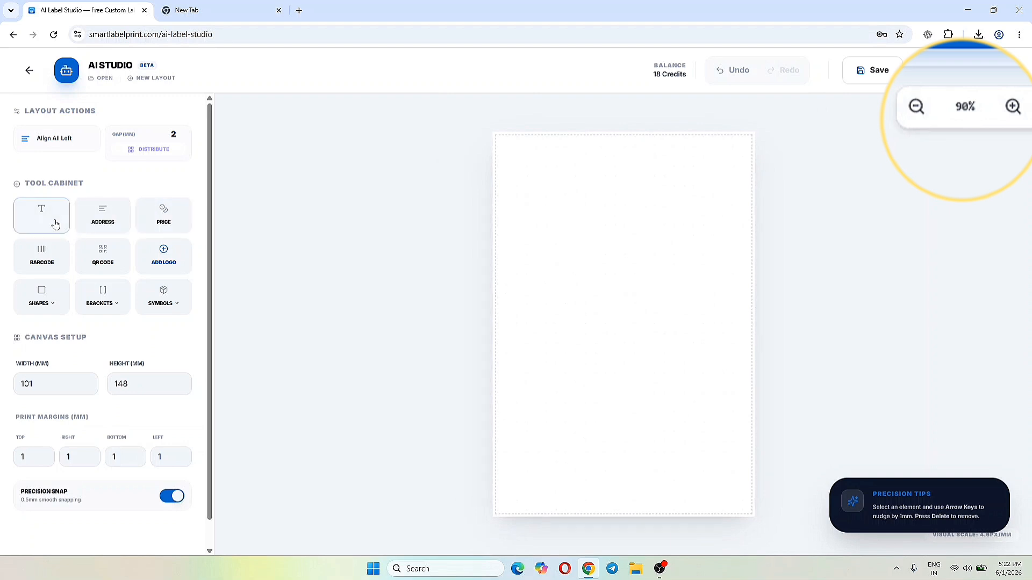
pyautogui.click(55, 225)
pyautogui.click(103, 215)
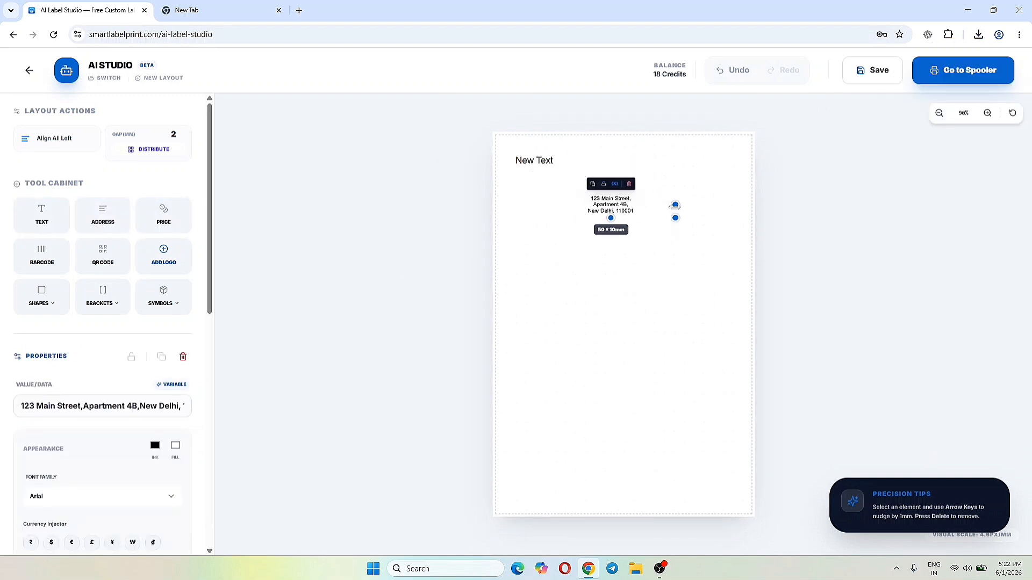
pyautogui.moveTo(675, 206); pyautogui.dragTo(640, 377)
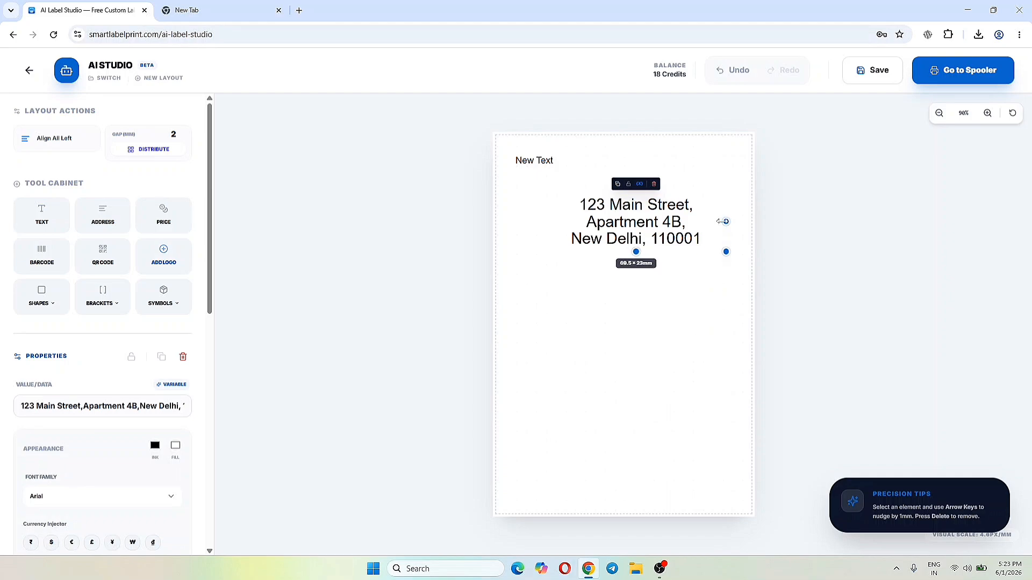
pyautogui.moveTo(724, 218); pyautogui.dragTo(684, 221)
pyautogui.scroll(-4, 78, 359)
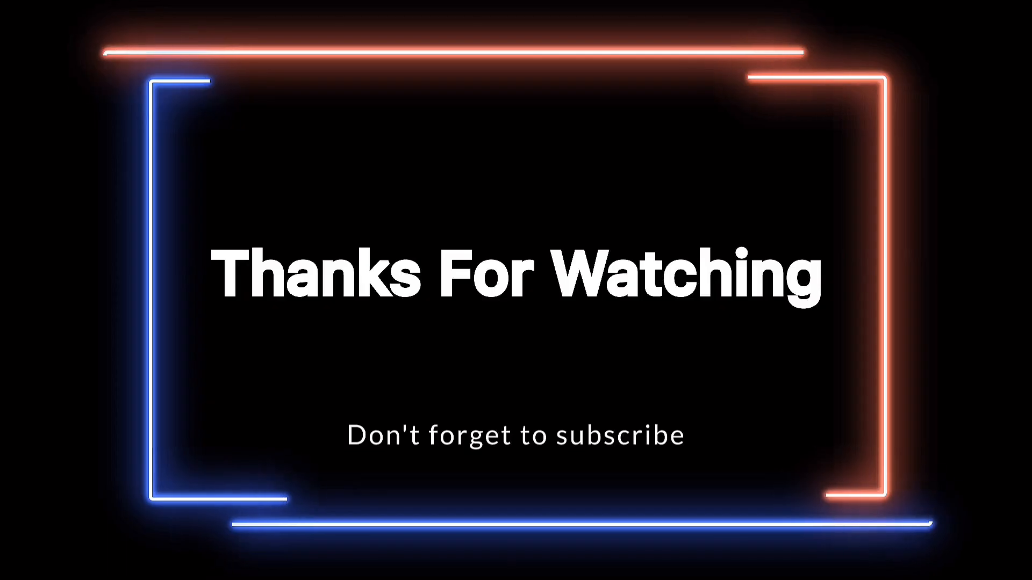